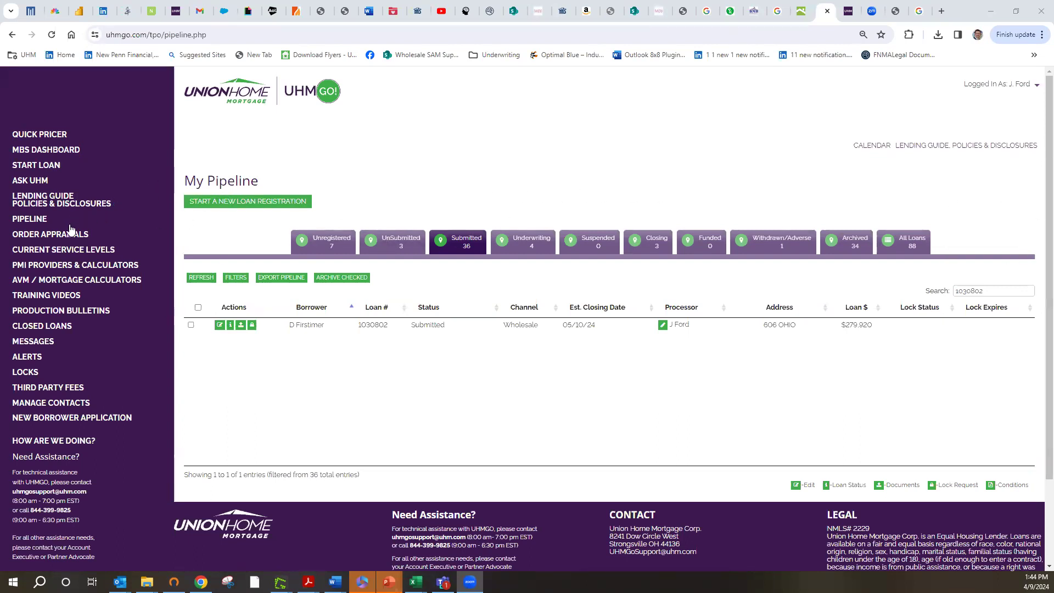
Start a new loan and bring up its 1003 application for validation
{"action": "left_click", "coordinate": [51, 167]}
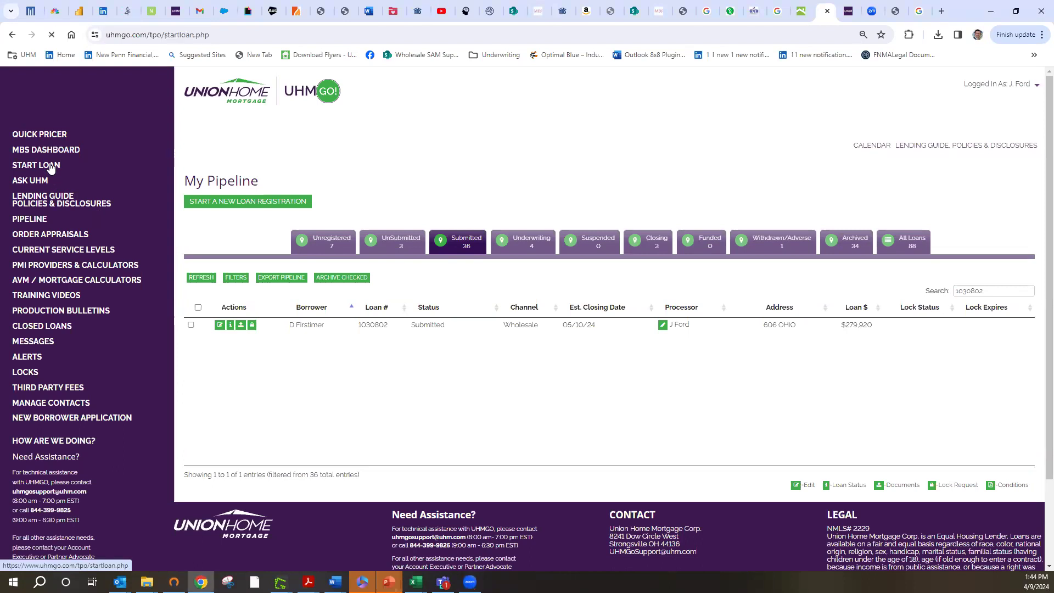
{"action": "left_click", "coordinate": [398, 225]}
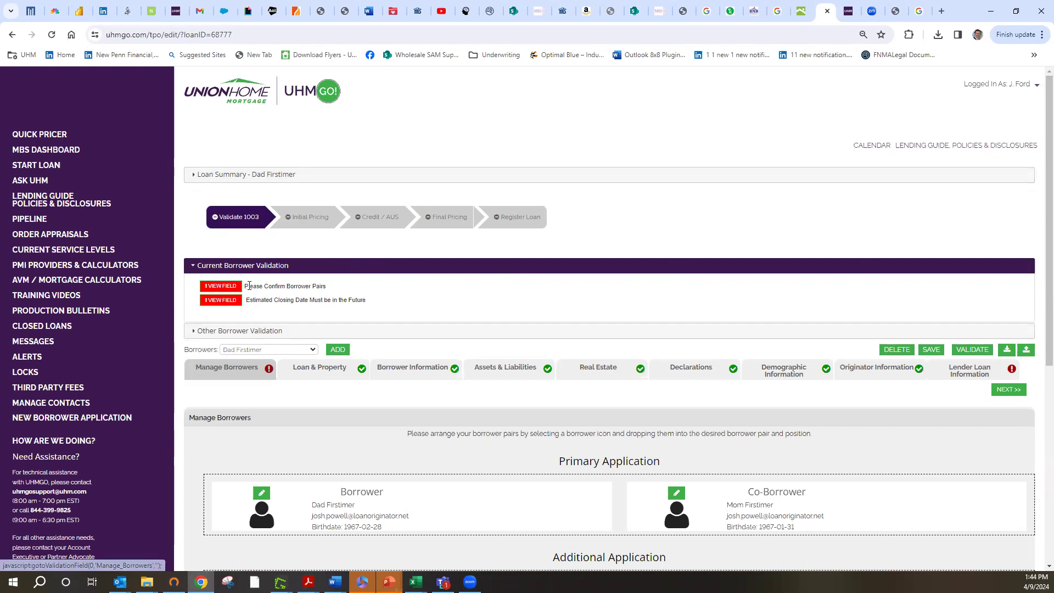
Move the co-borrower to the additional application, and return that person to the co-borrower position on the primary application
{"action": "scroll", "coordinate": [1049, 204], "scroll_direction": "down", "scroll_amount": 4}
{"action": "left_click_drag", "start_coordinate": [678, 299], "coordinate": [571, 373]}
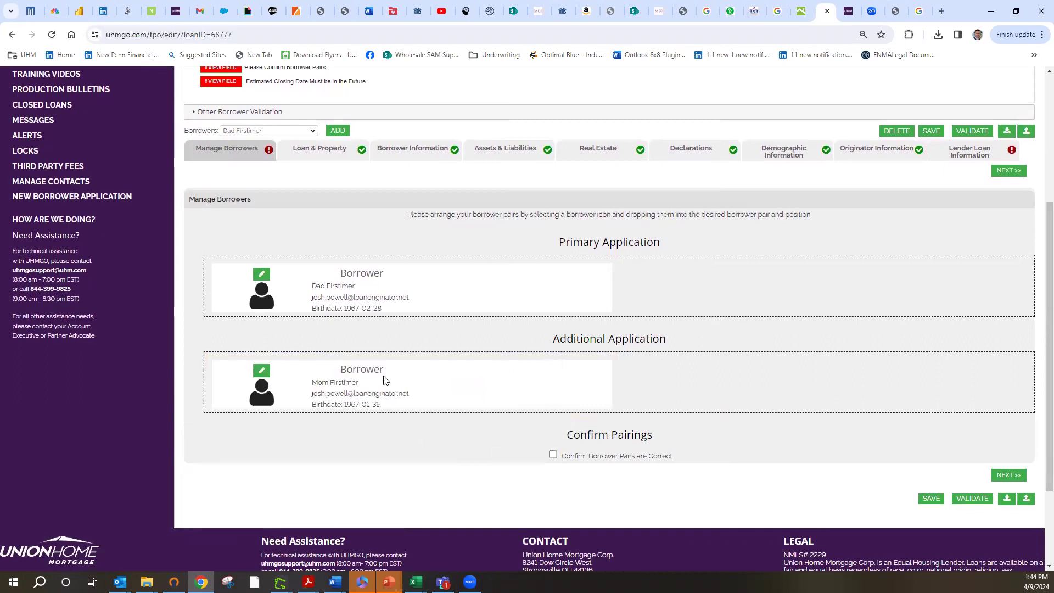
{"action": "left_click_drag", "start_coordinate": [284, 401], "coordinate": [716, 303]}
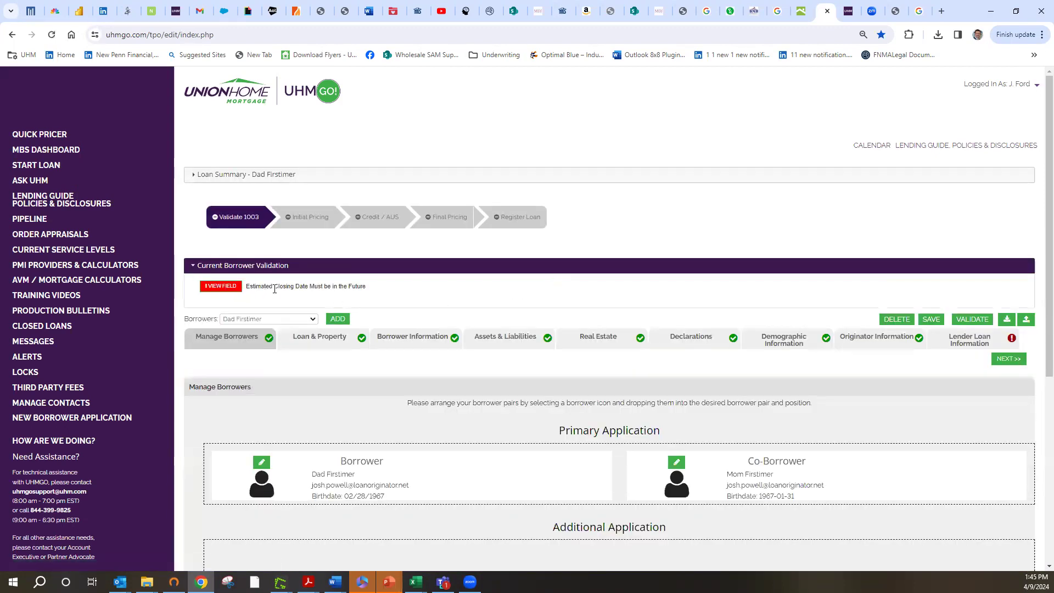
Go to the flagged estimated closing date in the lender loan information and set it to 06/01/2024
{"action": "left_click", "coordinate": [222, 287]}
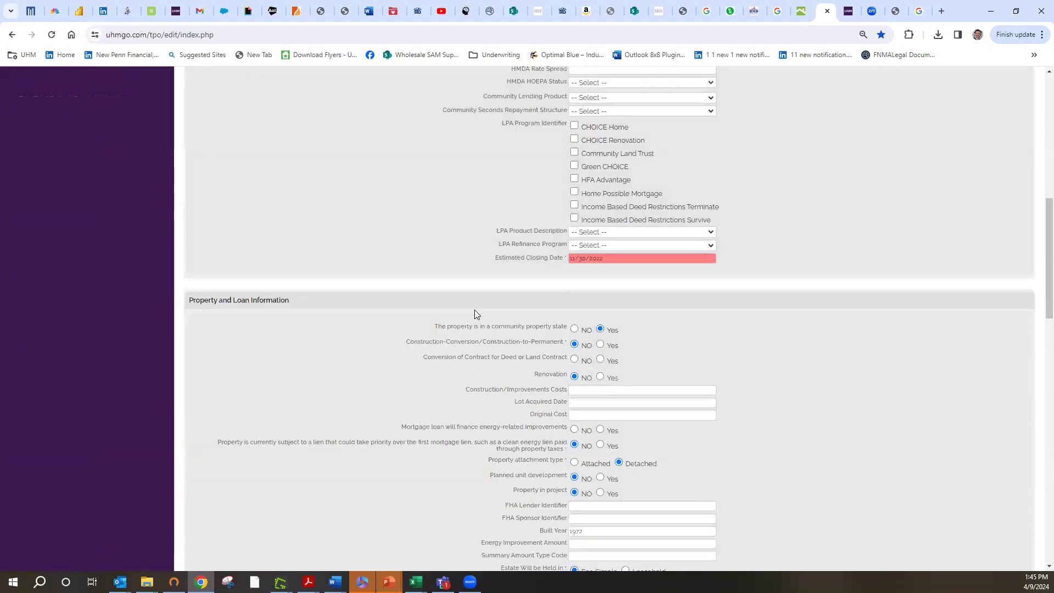
{"action": "left_click", "coordinate": [583, 76]}
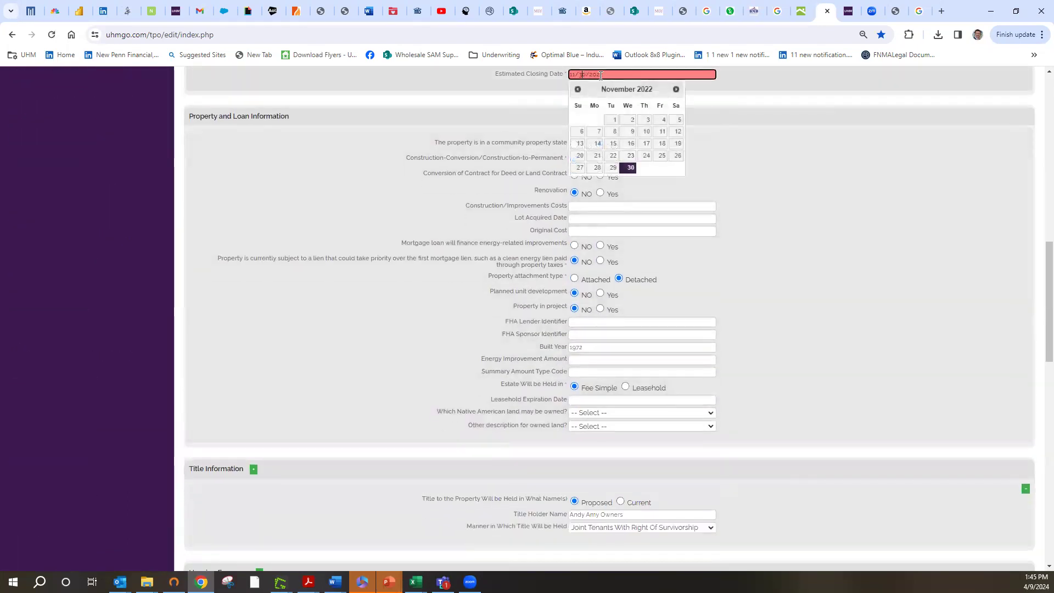
{"action": "triple_click", "coordinate": [603, 75]}
{"action": "scroll", "coordinate": [603, 75], "scroll_direction": "up", "scroll_amount": 1}
{"action": "type", "text": "06/01"}
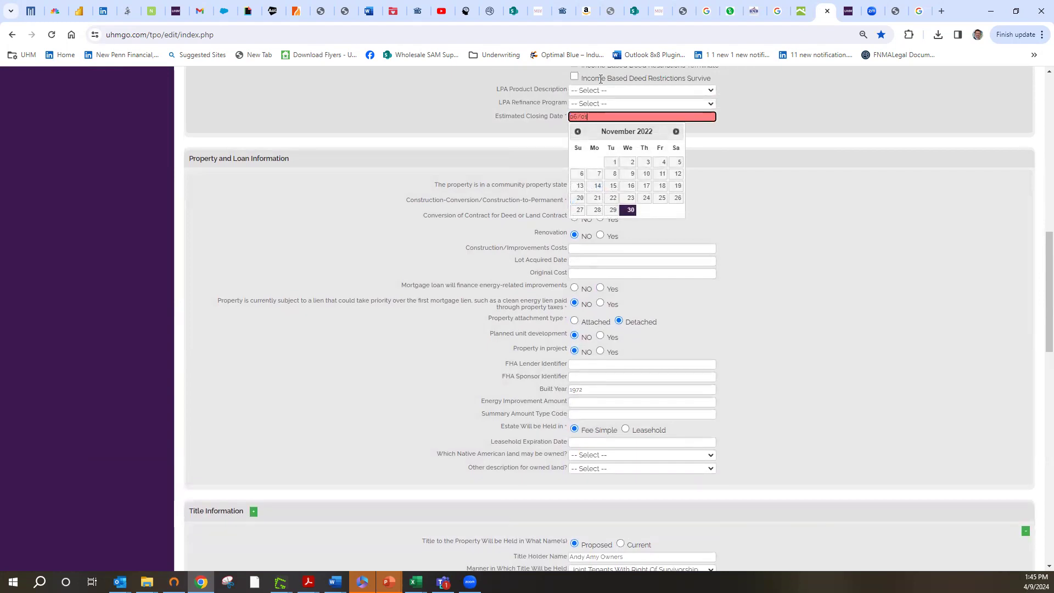
{"action": "type", "text": "/20024"}
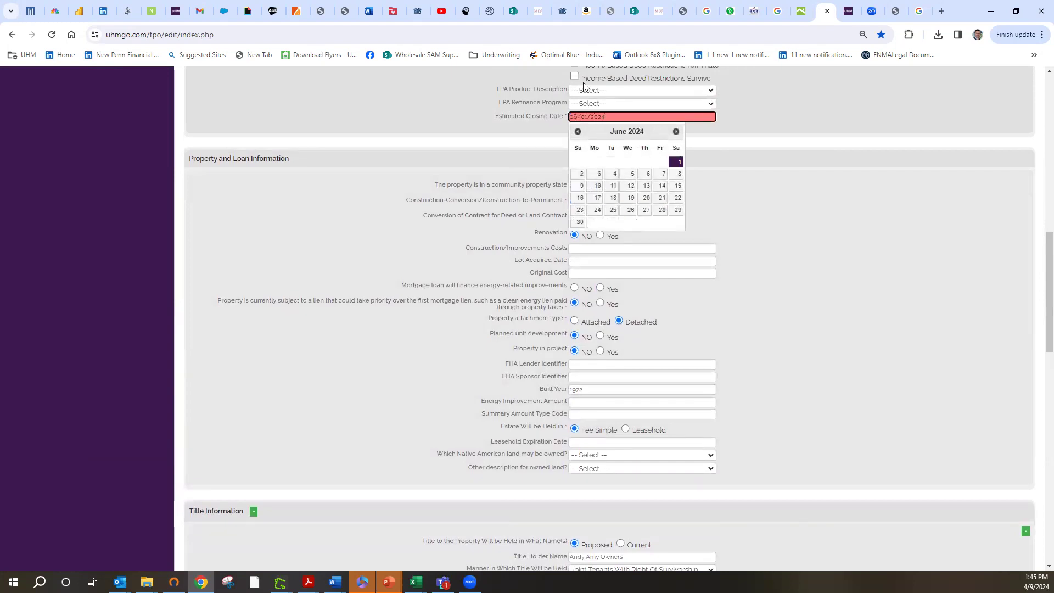
{"action": "left_click", "coordinate": [679, 163]}
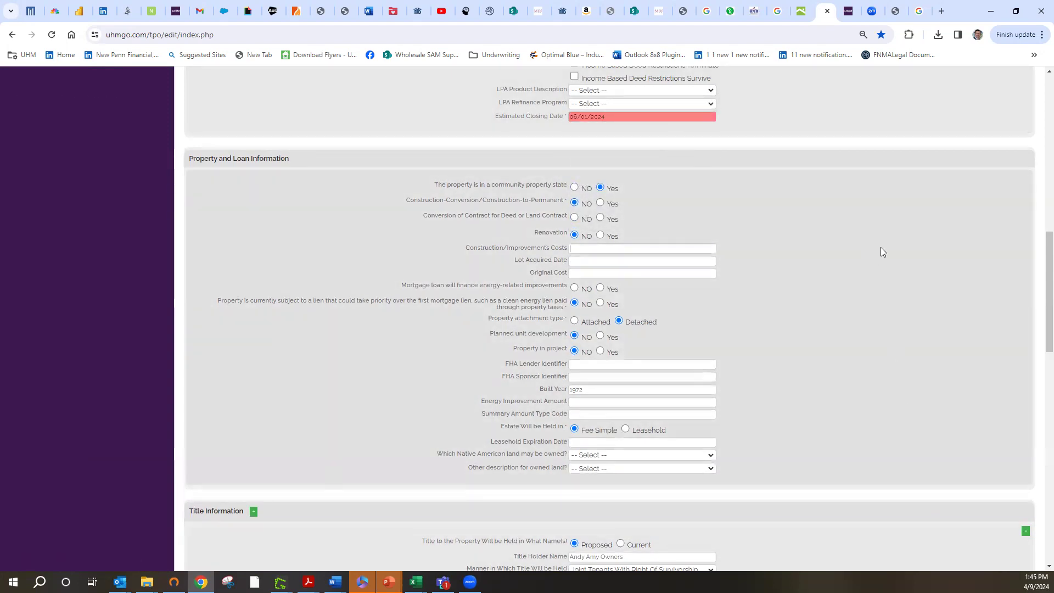
Save and validate the corrected loan application
{"action": "scroll", "coordinate": [949, 355], "scroll_direction": "up", "scroll_amount": 15}
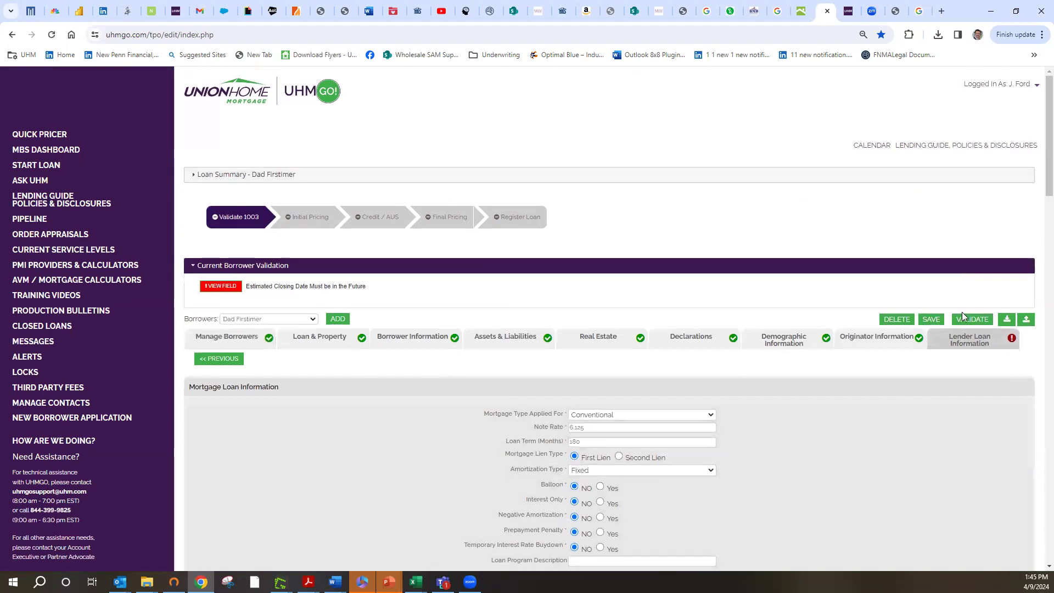
{"action": "left_click", "coordinate": [930, 321]}
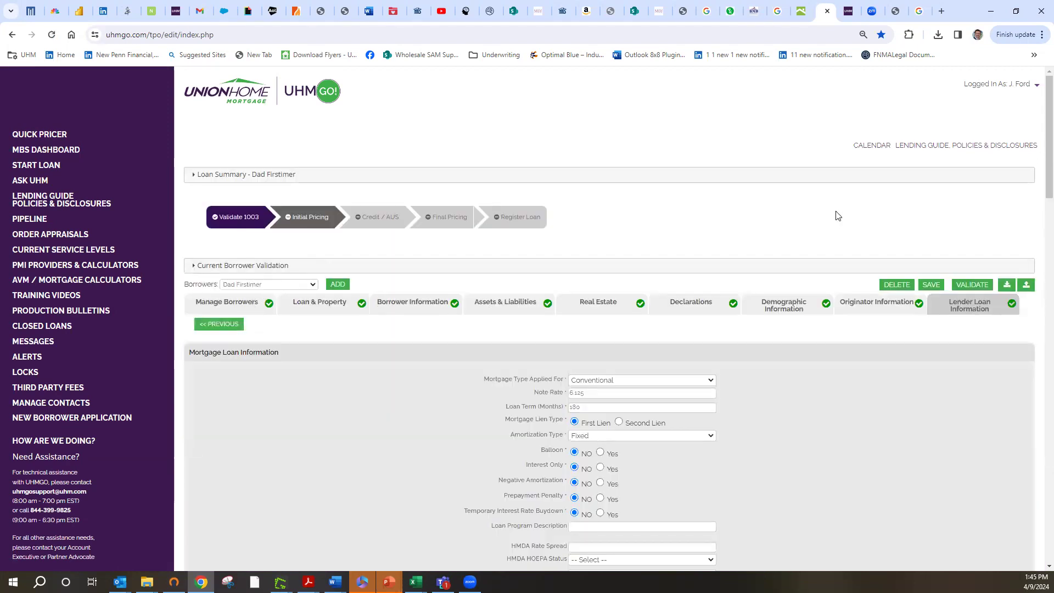
{"action": "left_click", "coordinate": [986, 289]}
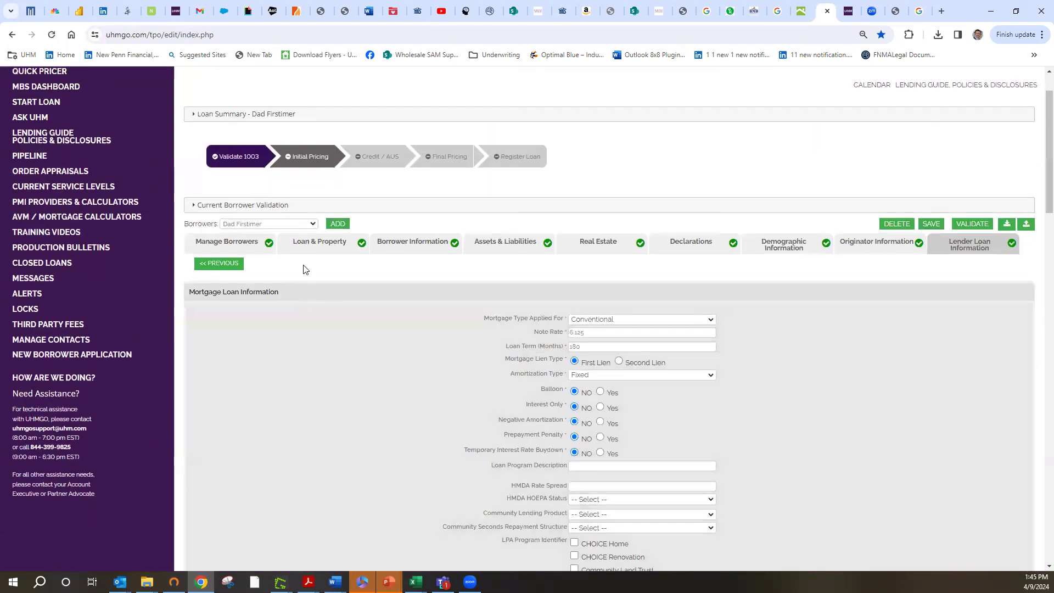
In Initial Pricing, set the Low-Mid FICO to 700 and the underwriting result to DU Approve/Eligible
{"action": "left_click", "coordinate": [317, 165]}
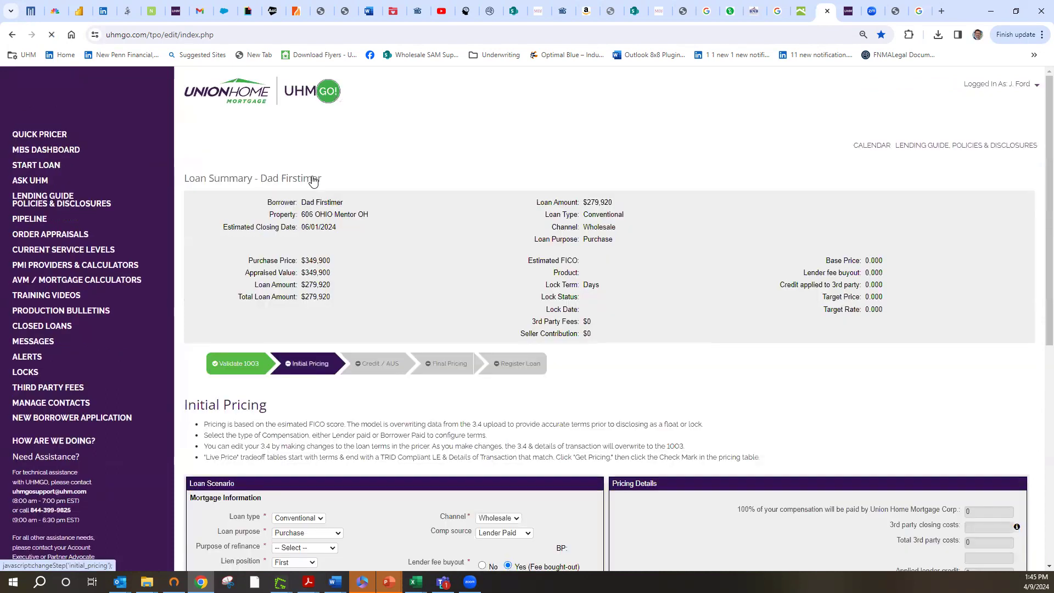
{"action": "scroll", "coordinate": [1038, 173], "scroll_direction": "down", "scroll_amount": 3}
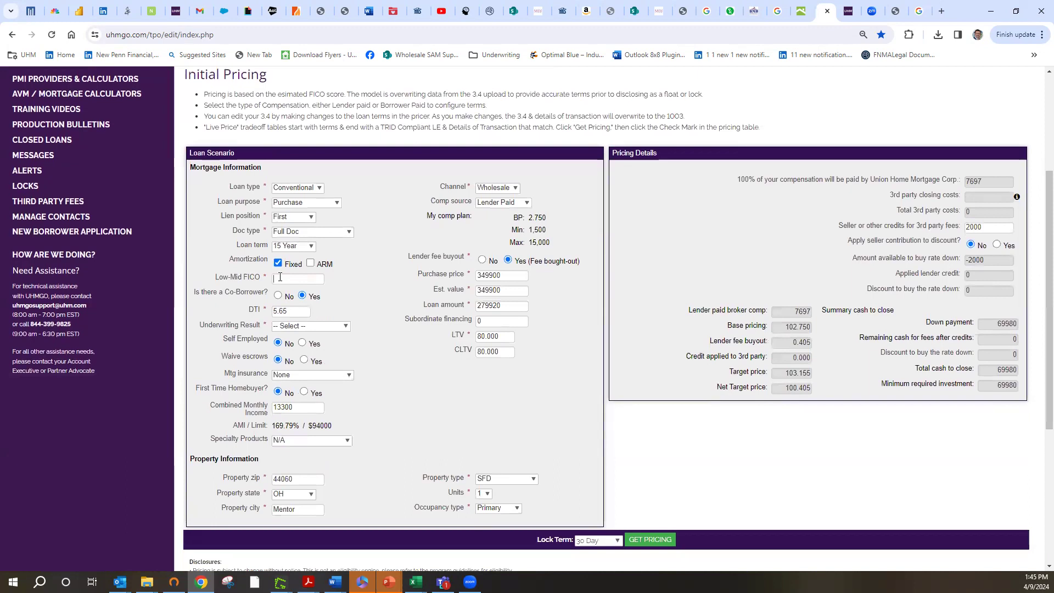
{"action": "left_click", "coordinate": [280, 277]}
{"action": "type", "text": "700"}
{"action": "key", "text": "Tab"}
{"action": "left_click", "coordinate": [347, 326]}
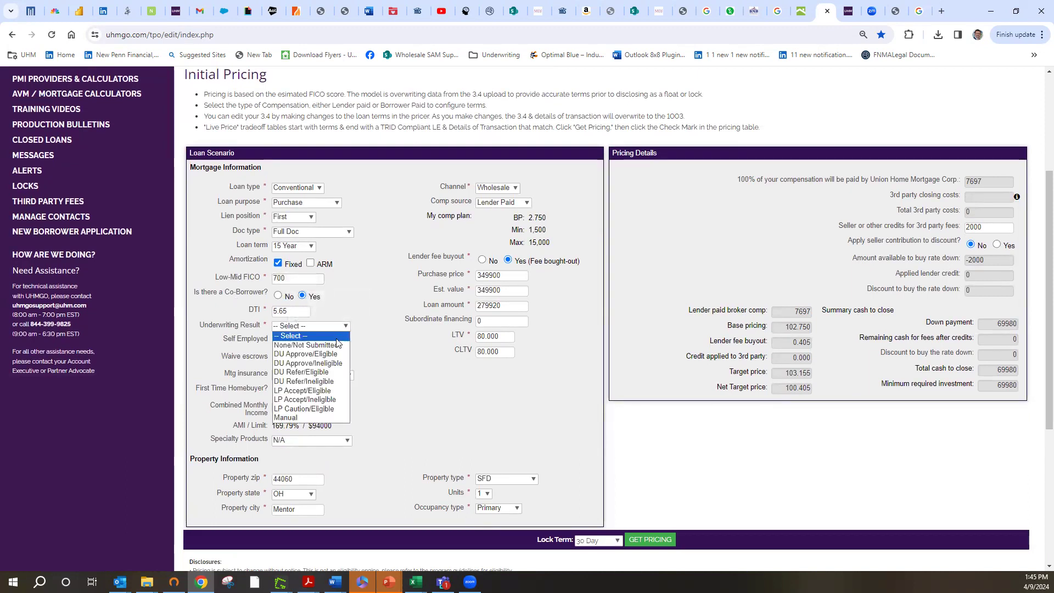
{"action": "left_click", "coordinate": [305, 354]}
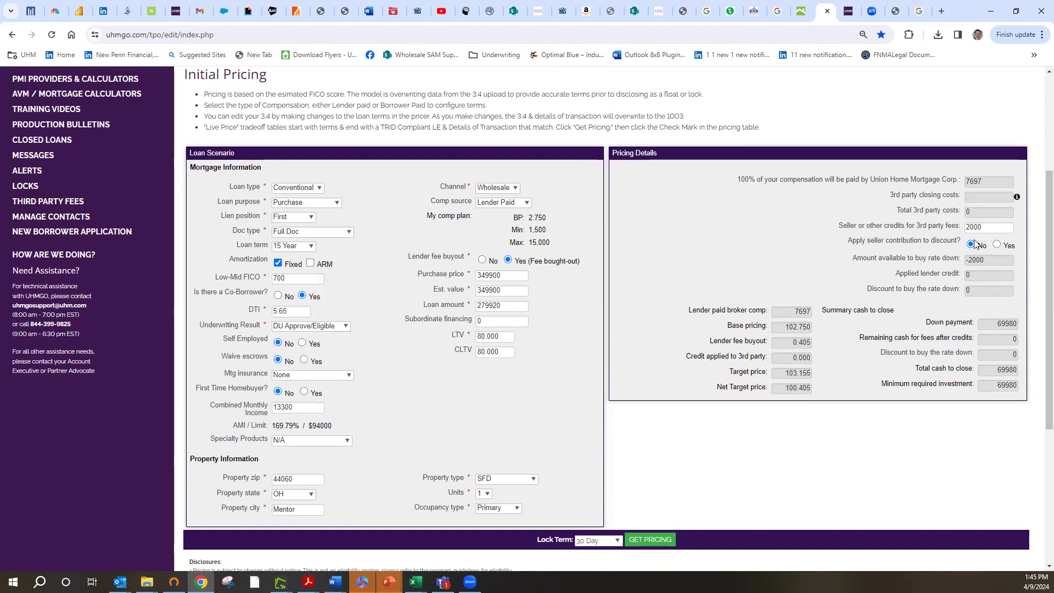
Get the initial pricing for a 30 Day lock term
{"action": "scroll", "coordinate": [1039, 224], "scroll_direction": "down", "scroll_amount": 1}
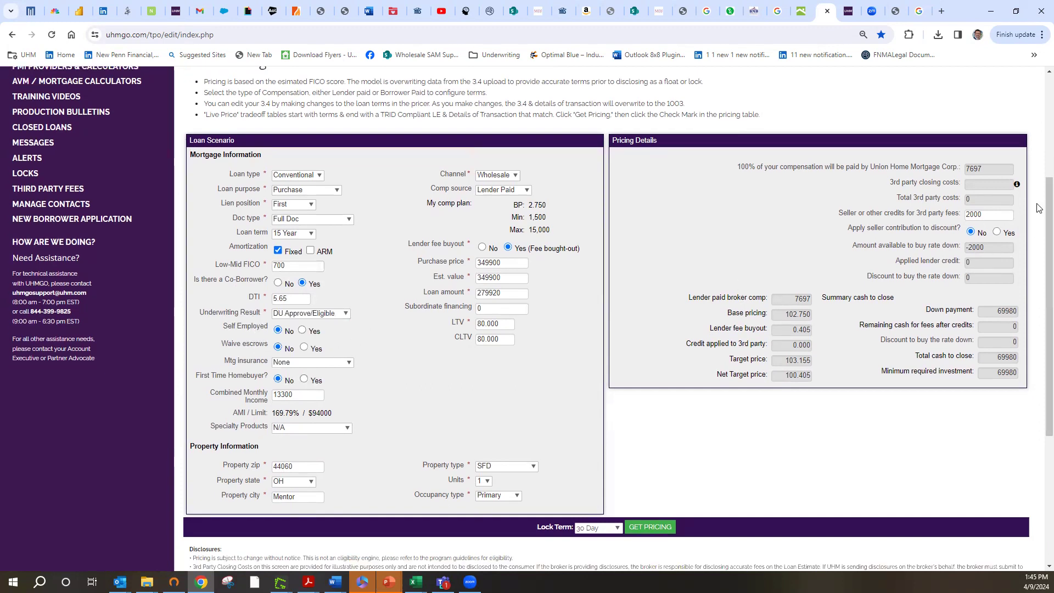
{"action": "scroll", "coordinate": [1039, 225], "scroll_direction": "down", "scroll_amount": 2}
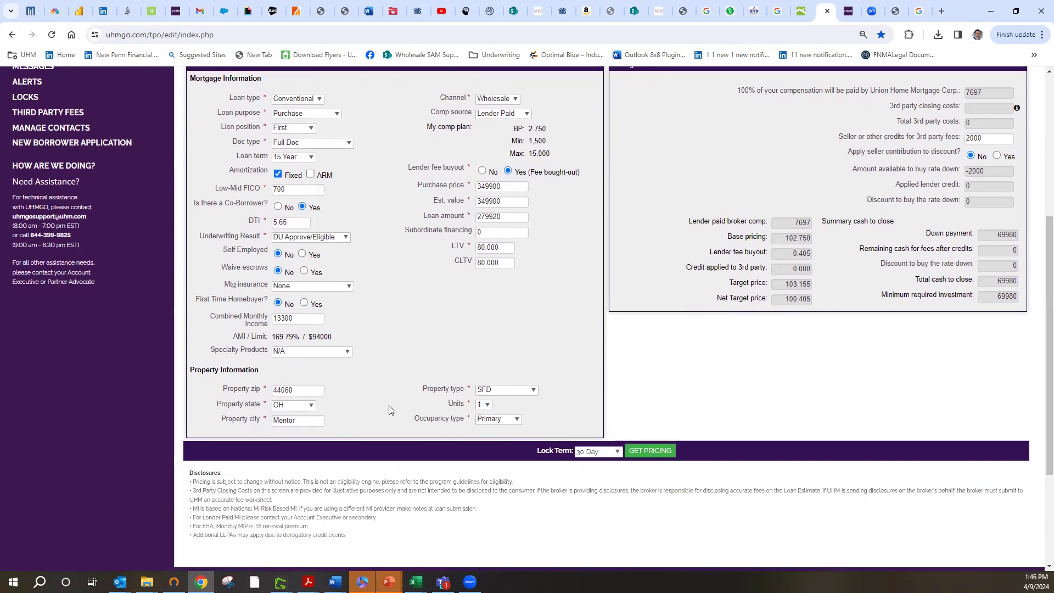
{"action": "left_click", "coordinate": [650, 458]}
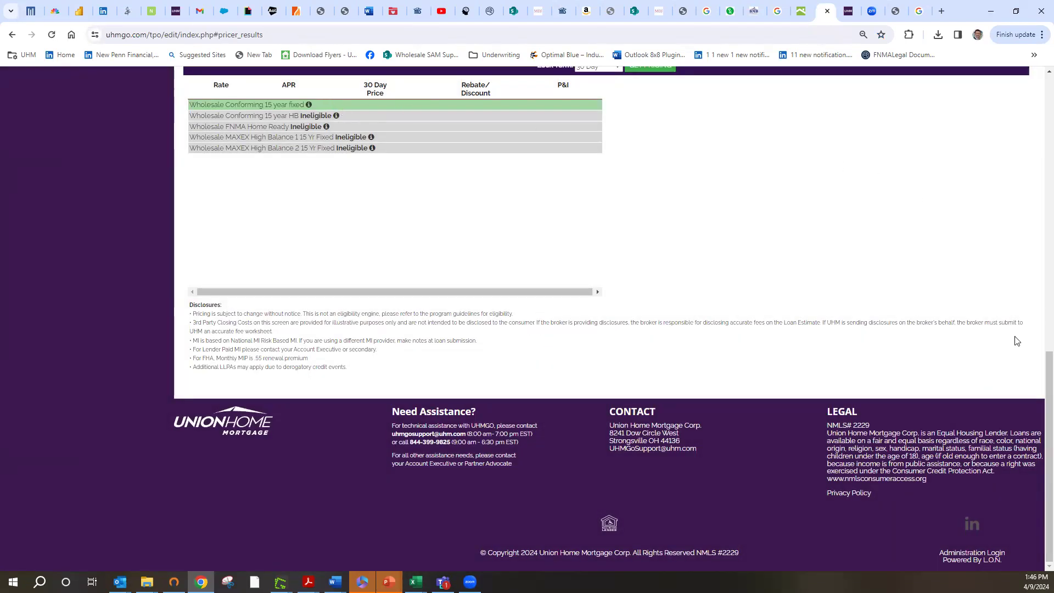
Select the 7.625 rate under Wholesale Conforming 15 year fixed and continue to Credit / AUS
{"action": "scroll", "coordinate": [1038, 387], "scroll_direction": "up", "scroll_amount": 4}
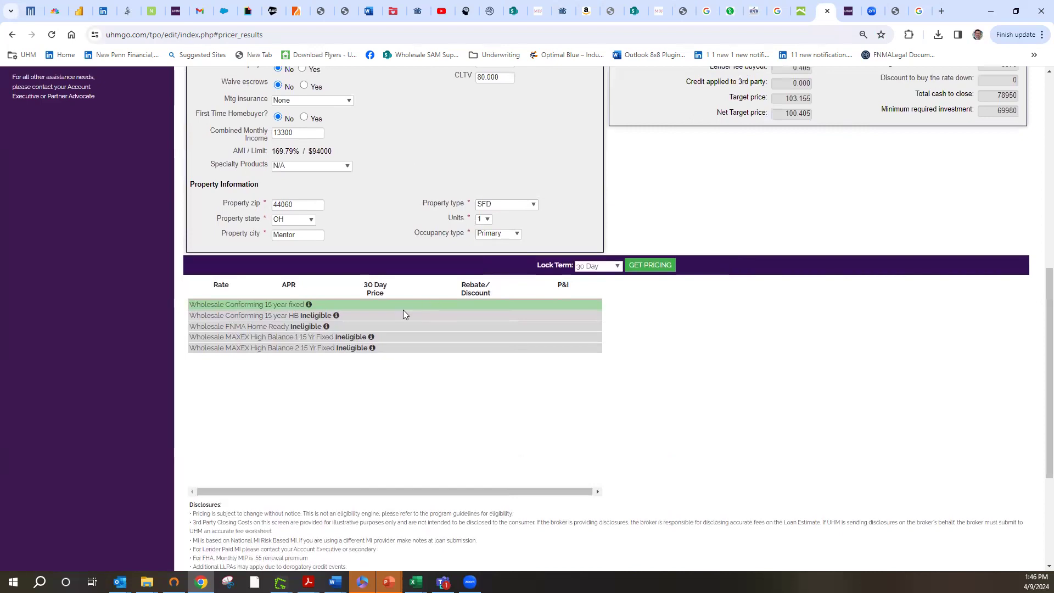
{"action": "left_click", "coordinate": [403, 305]}
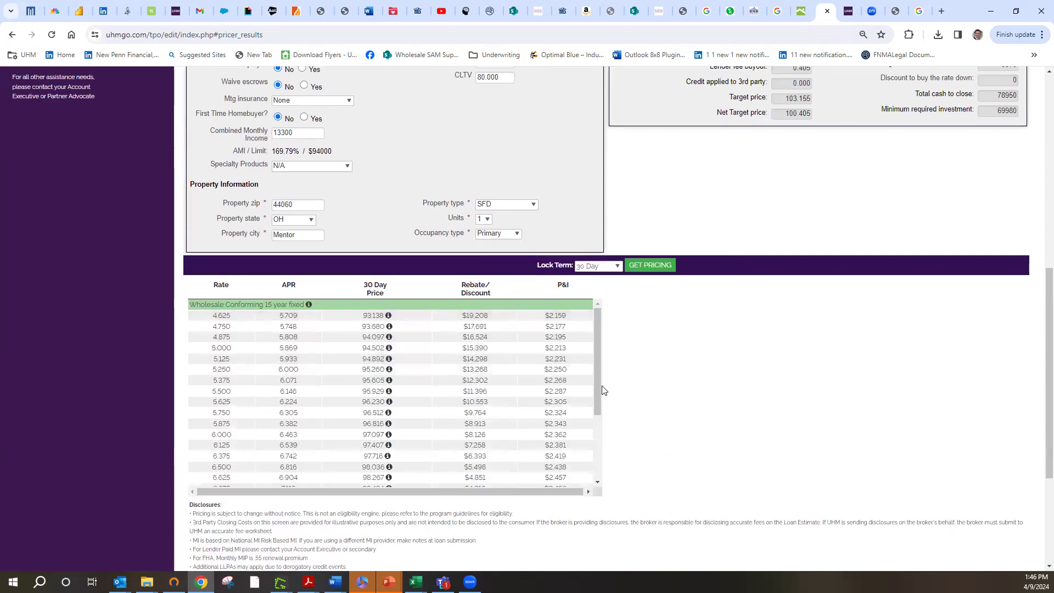
{"action": "scroll", "coordinate": [600, 388], "scroll_direction": "down", "scroll_amount": 3}
{"action": "left_click", "coordinate": [389, 439]}
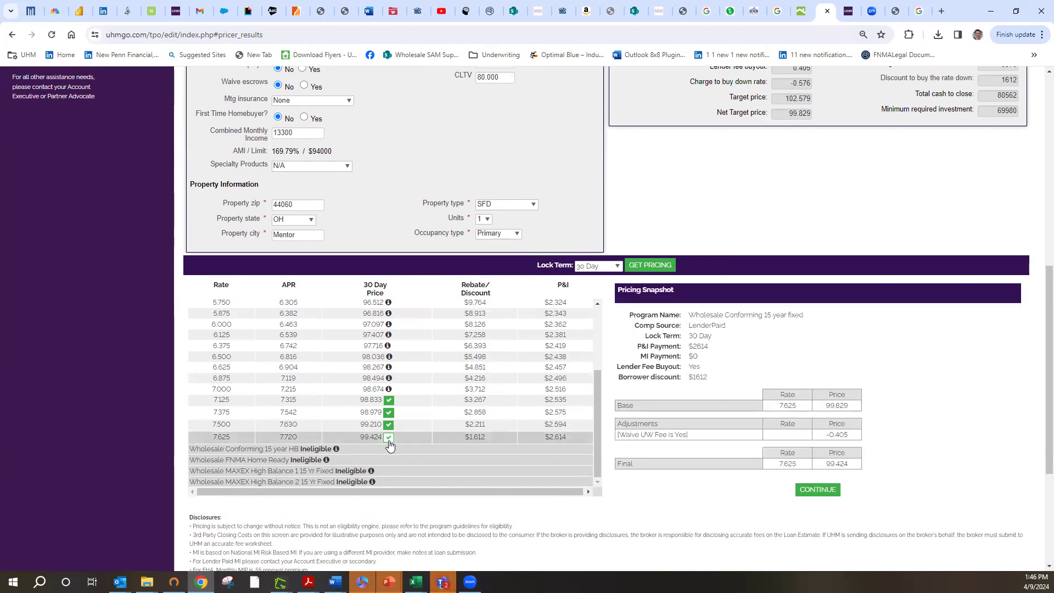
{"action": "left_click", "coordinate": [813, 490]}
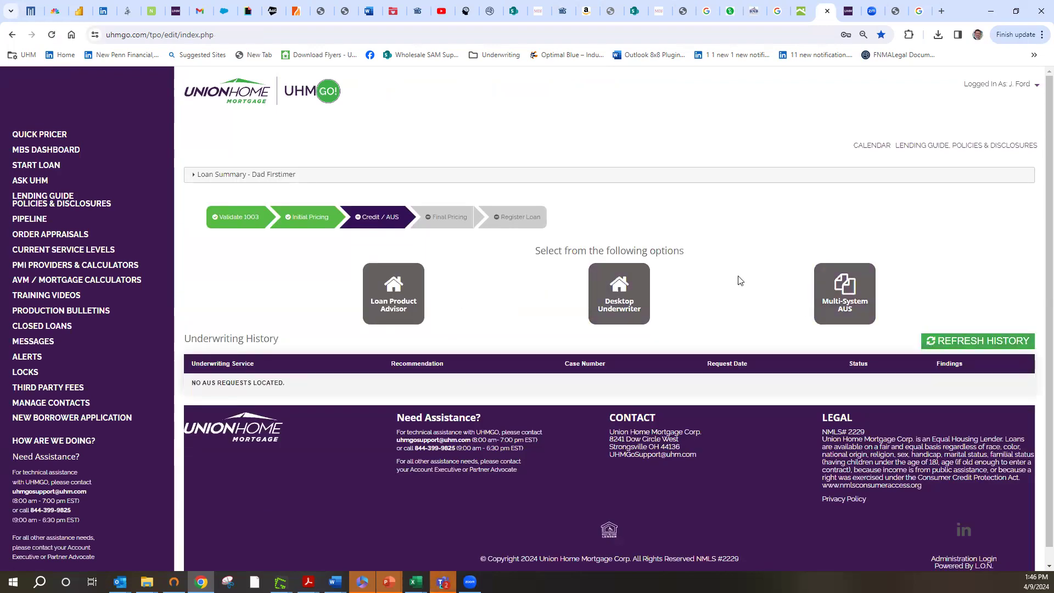
Request Desktop Underwriter findings using Test Credit Agency (200) and the credit case report reference number "test"
{"action": "left_click", "coordinate": [631, 311]}
{"action": "left_click", "coordinate": [470, 269]}
{"action": "left_click_drag", "start_coordinate": [529, 339], "coordinate": [525, 435]}
{"action": "scroll", "coordinate": [524, 437], "scroll_direction": "down", "scroll_amount": 3}
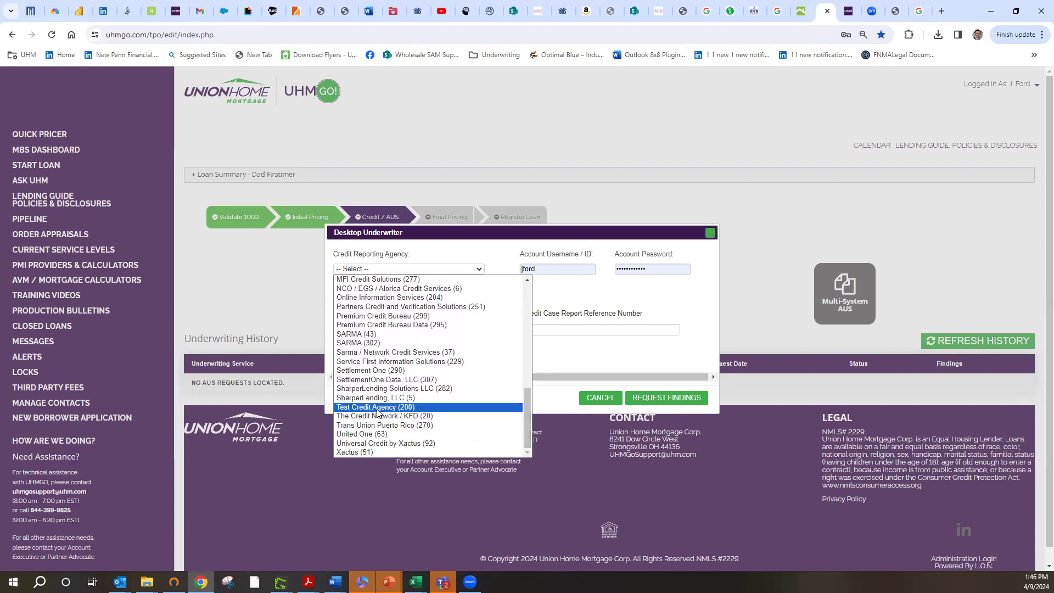
{"action": "left_click", "coordinate": [378, 407]}
{"action": "left_click", "coordinate": [555, 328]}
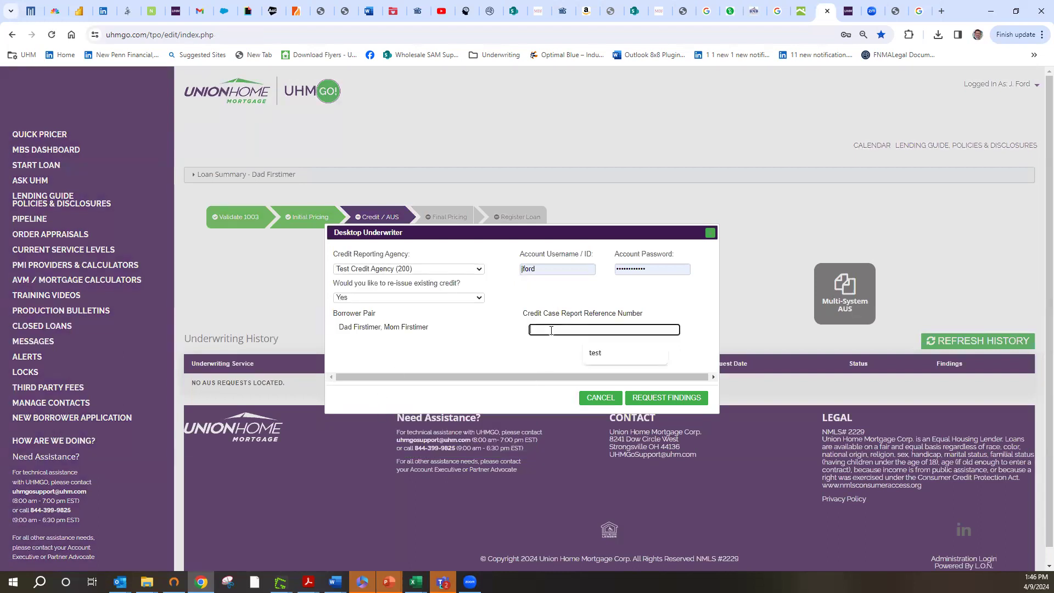
{"action": "left_click", "coordinate": [595, 354]}
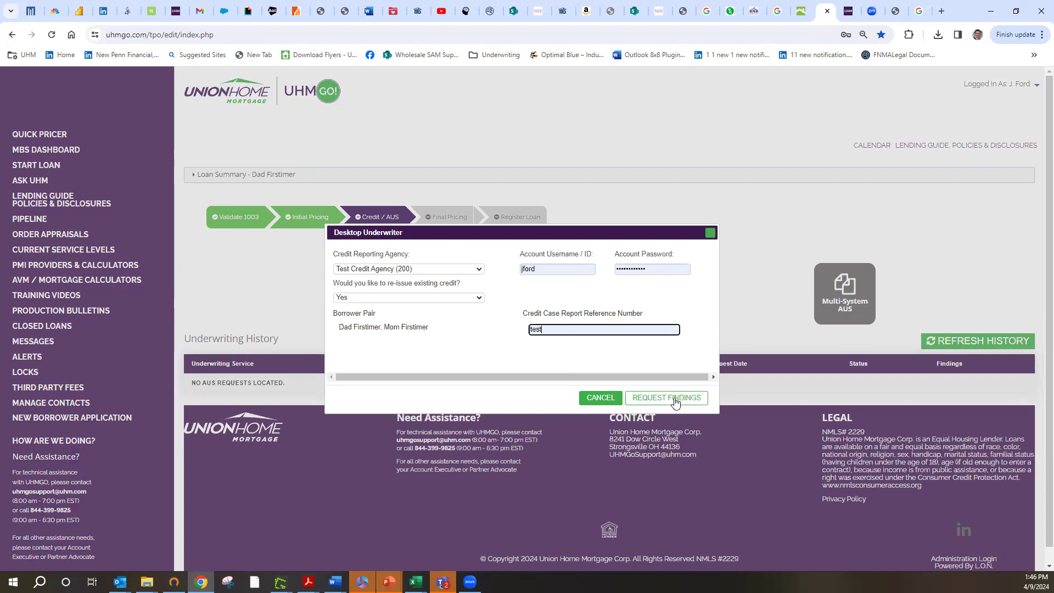
{"action": "left_click", "coordinate": [677, 369]}
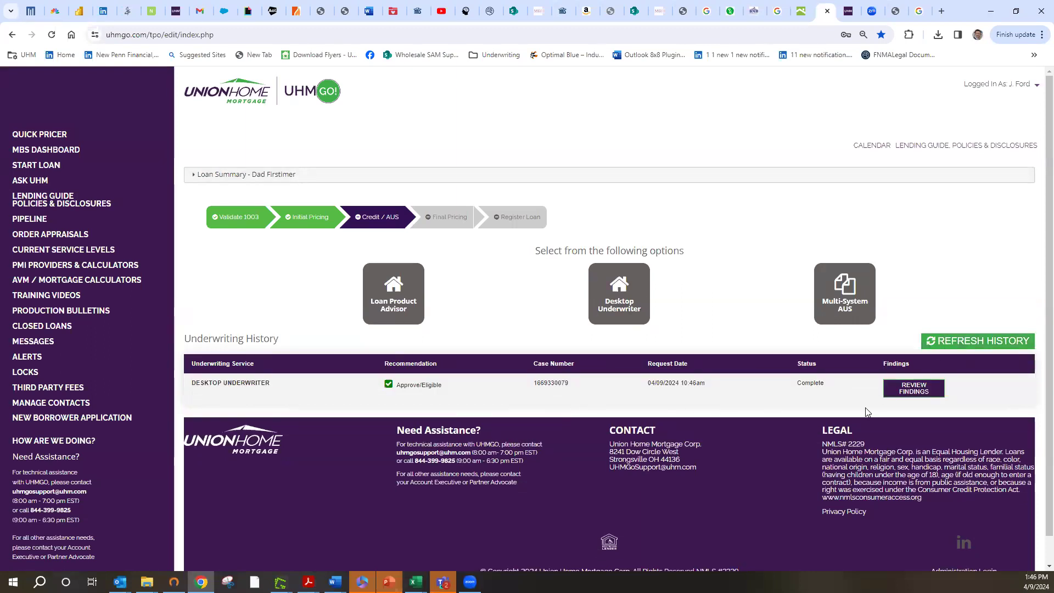
Review the Desktop Underwriter findings, and accept them for the loan
{"action": "left_click", "coordinate": [926, 391]}
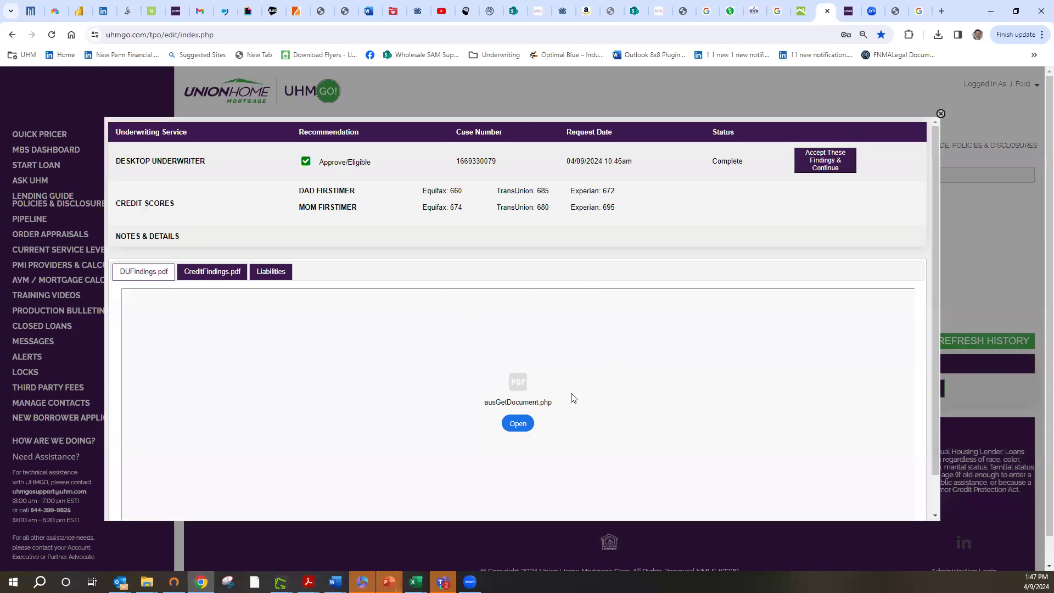
{"action": "left_click", "coordinate": [833, 163]}
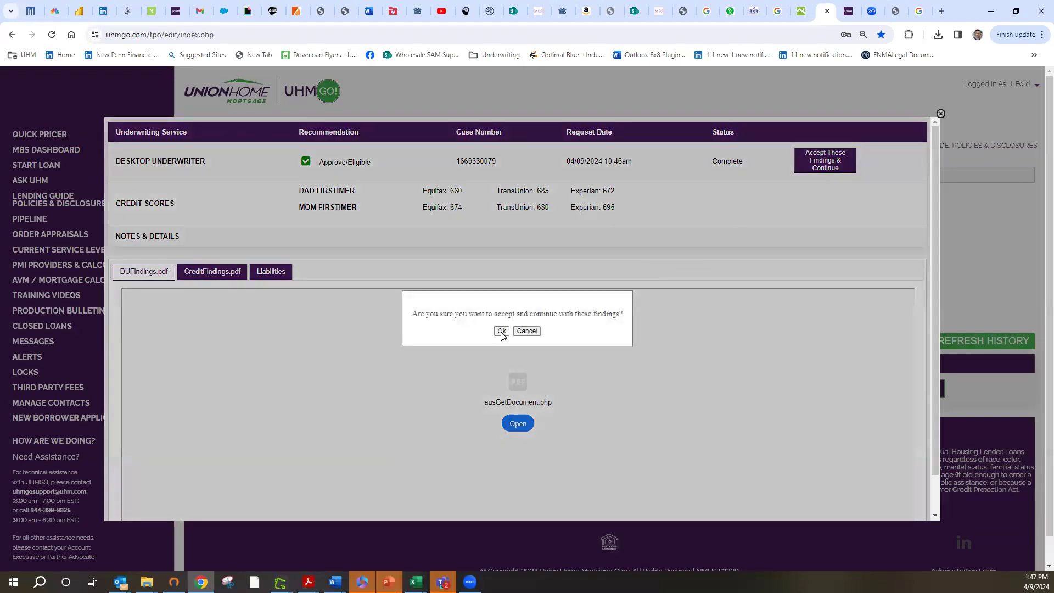
{"action": "left_click", "coordinate": [501, 331]}
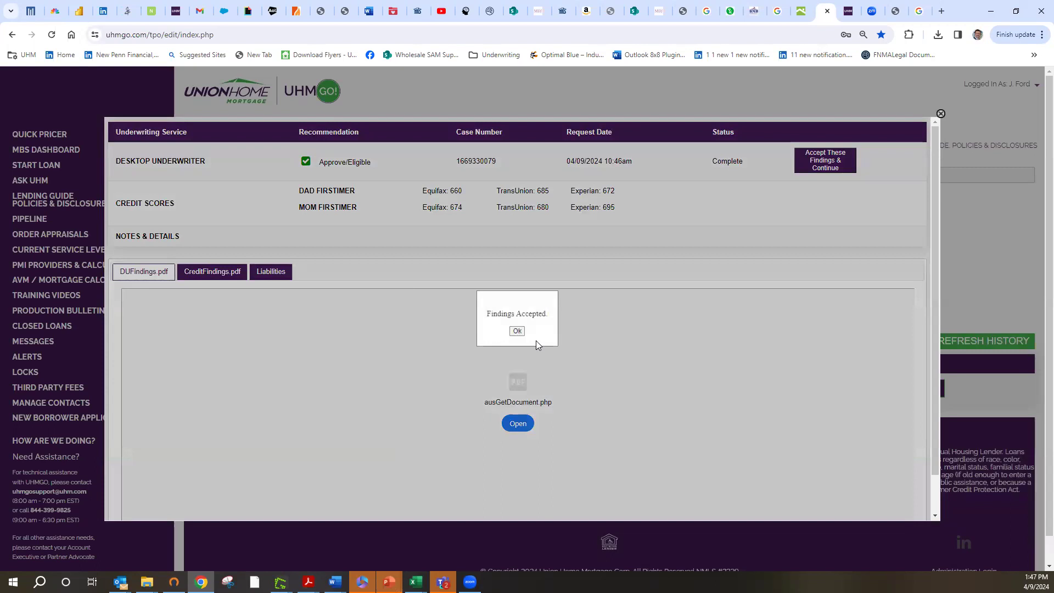
{"action": "left_click", "coordinate": [516, 330]}
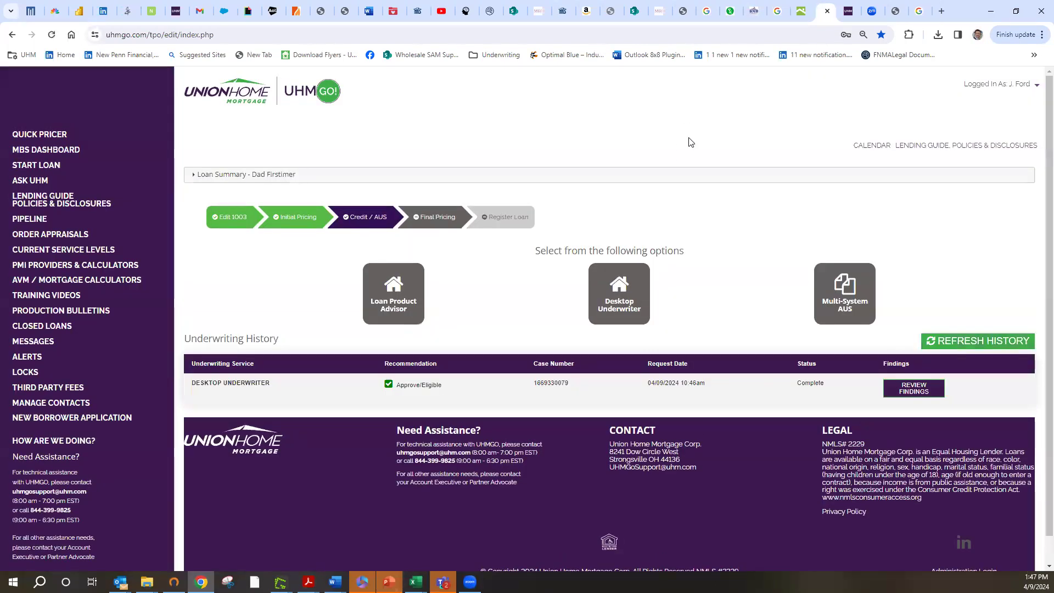
Get the final pricing with a 30 Day lock term, and continue to loan registration with the 7.625 rate
{"action": "left_click", "coordinate": [446, 220]}
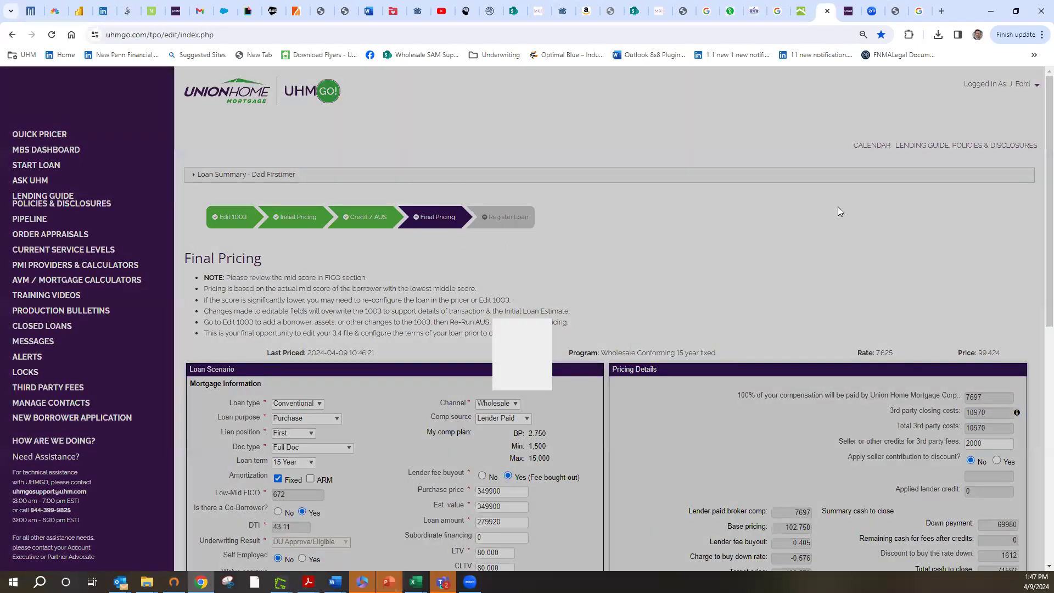
{"action": "scroll", "coordinate": [433, 250], "scroll_direction": "down", "scroll_amount": 5}
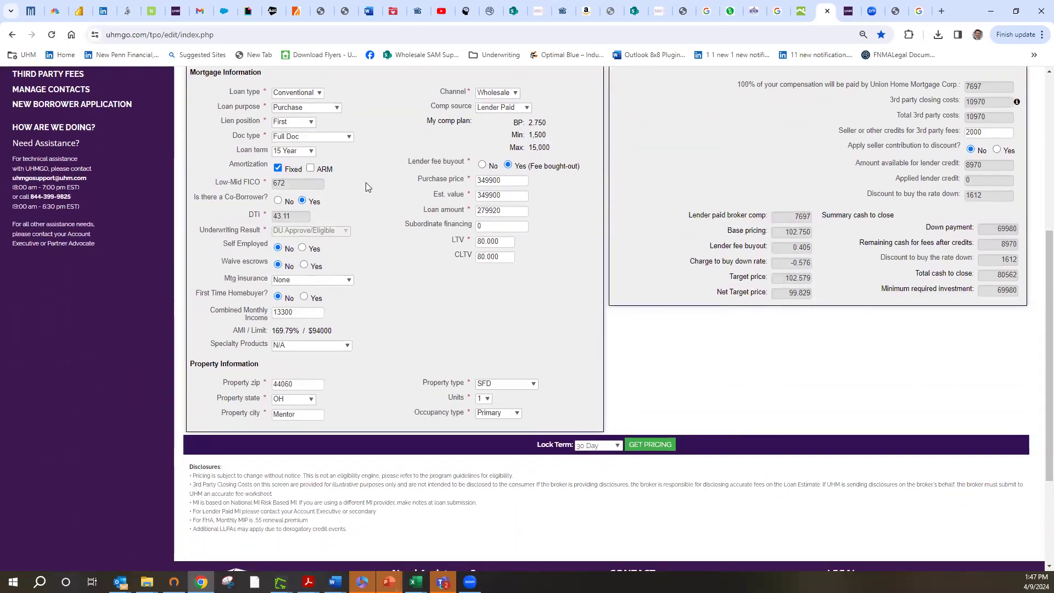
{"action": "left_click", "coordinate": [649, 446]}
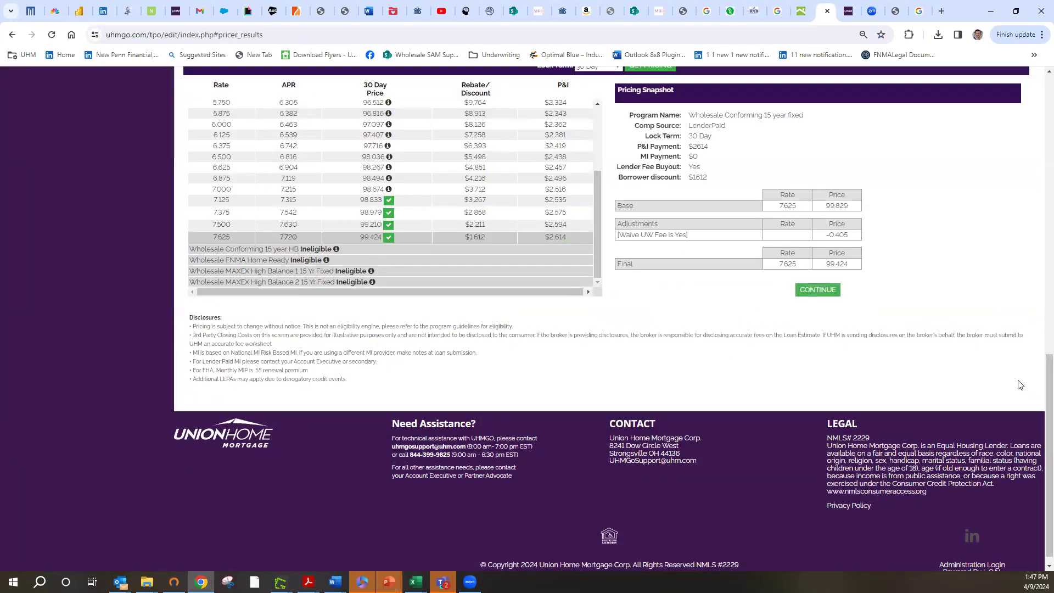
{"action": "left_click", "coordinate": [803, 296]}
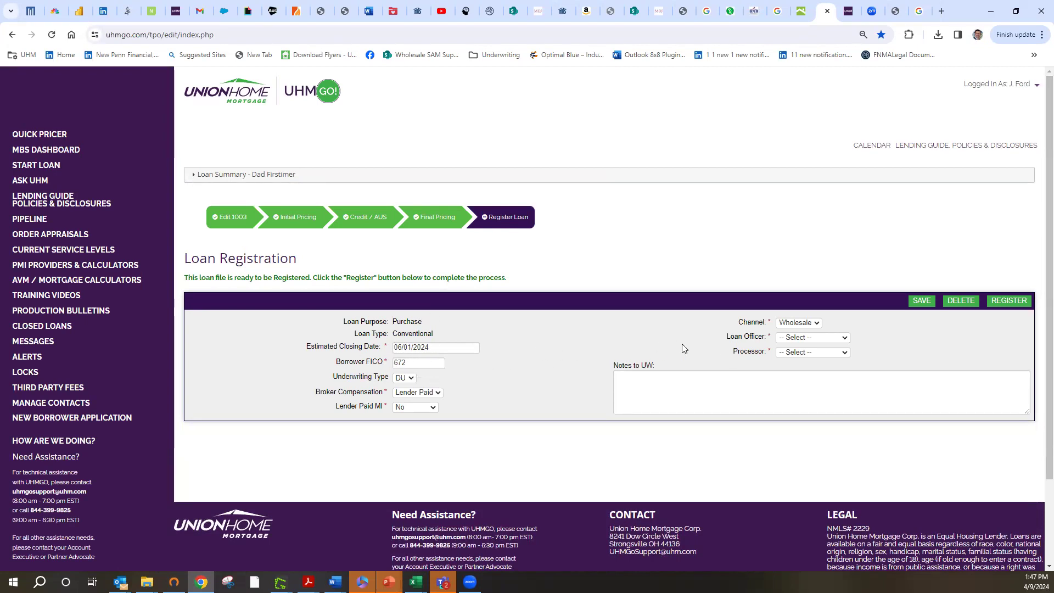
Assign the loan officer and the processor for the loan registration, choosing the same person for both roles
{"action": "left_click", "coordinate": [846, 339]}
{"action": "left_click_drag", "start_coordinate": [852, 372], "coordinate": [849, 409]}
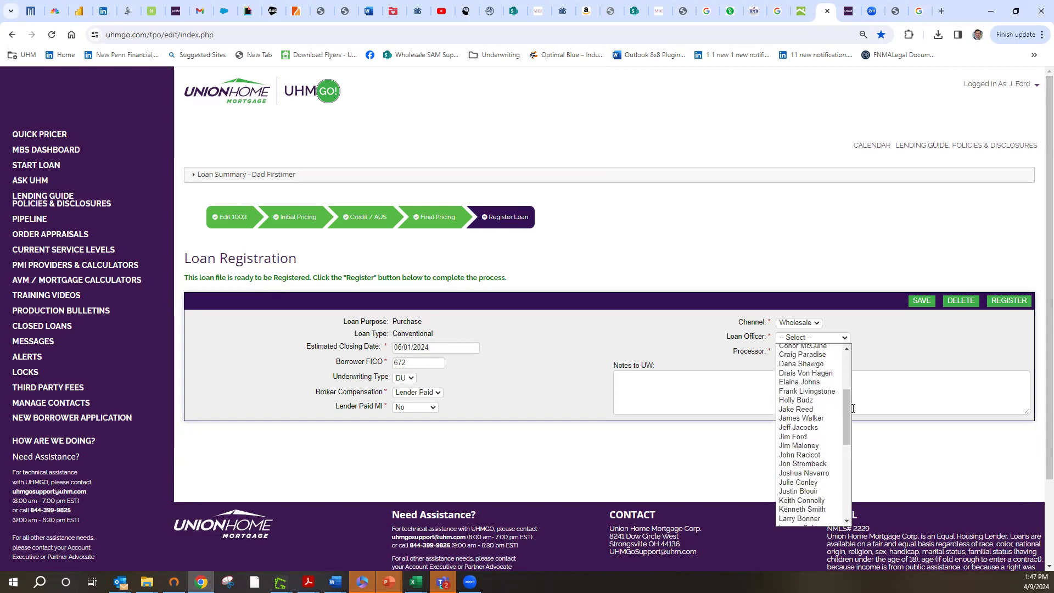
{"action": "left_click", "coordinate": [807, 437]}
{"action": "left_click", "coordinate": [844, 353]}
{"action": "left_click_drag", "start_coordinate": [848, 373], "coordinate": [849, 397]}
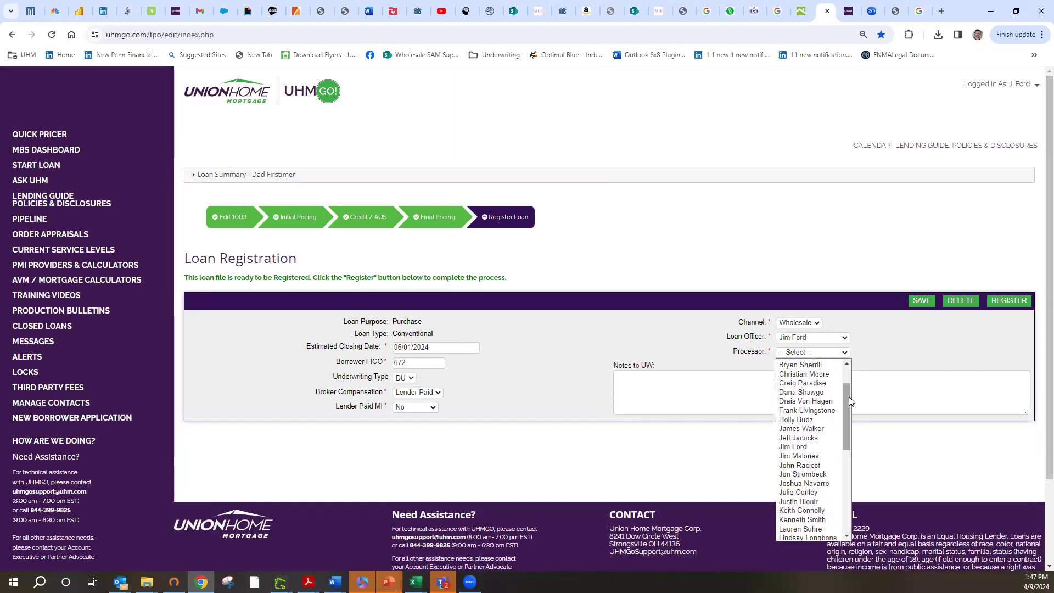
{"action": "left_click", "coordinate": [809, 449]}
Add the underwriter note "2/1 Temporary Buydown" and register the loan file
{"action": "left_click", "coordinate": [658, 387]}
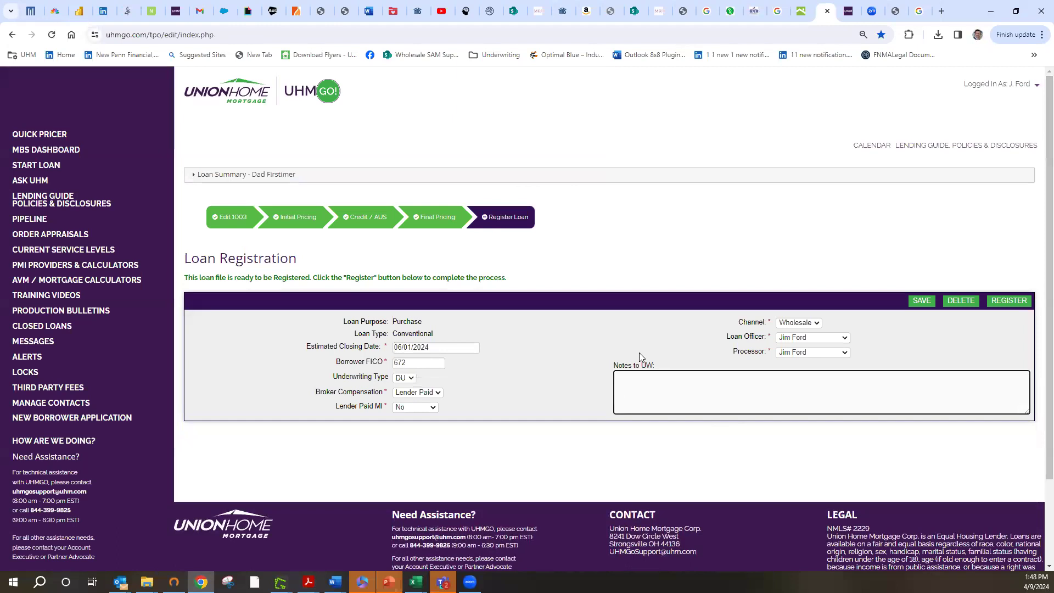
{"action": "type", "text": "2/1 Temporary Buydown"}
{"action": "left_click", "coordinate": [1006, 302]}
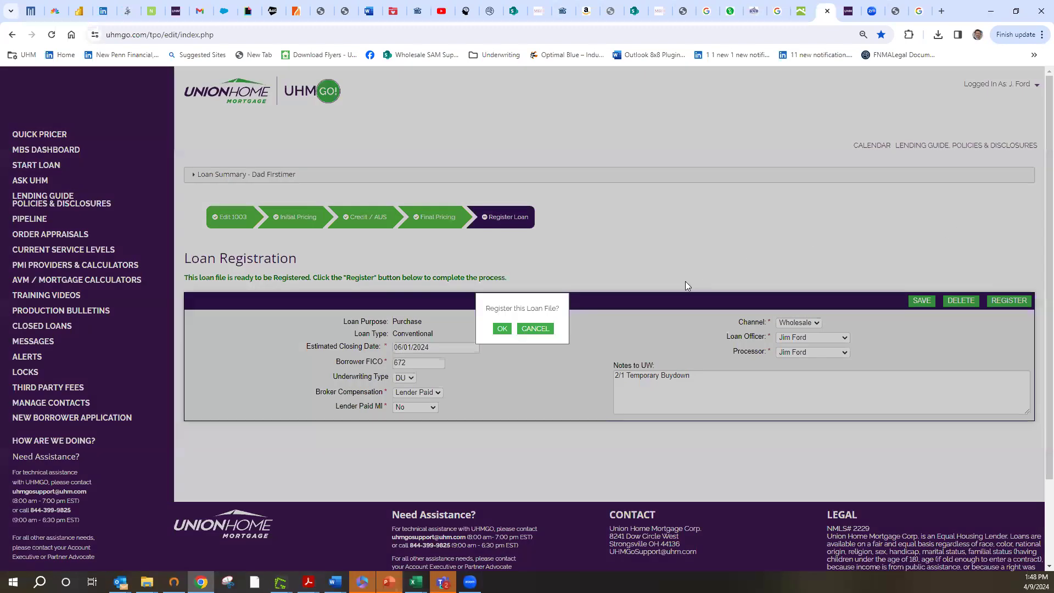
{"action": "left_click", "coordinate": [502, 328]}
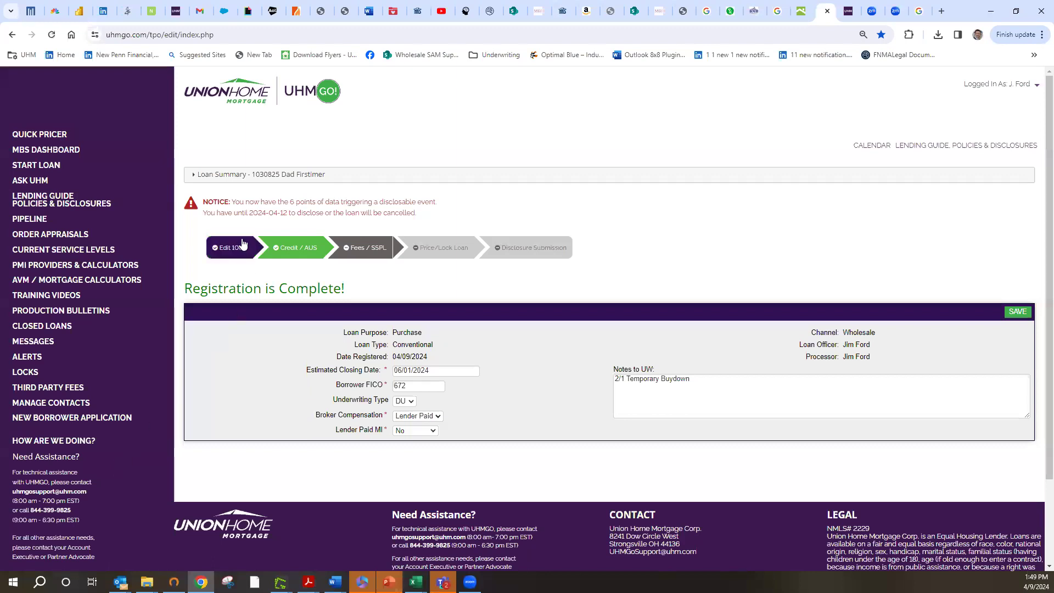
Save the registered loan's record
{"action": "left_click", "coordinate": [1018, 312]}
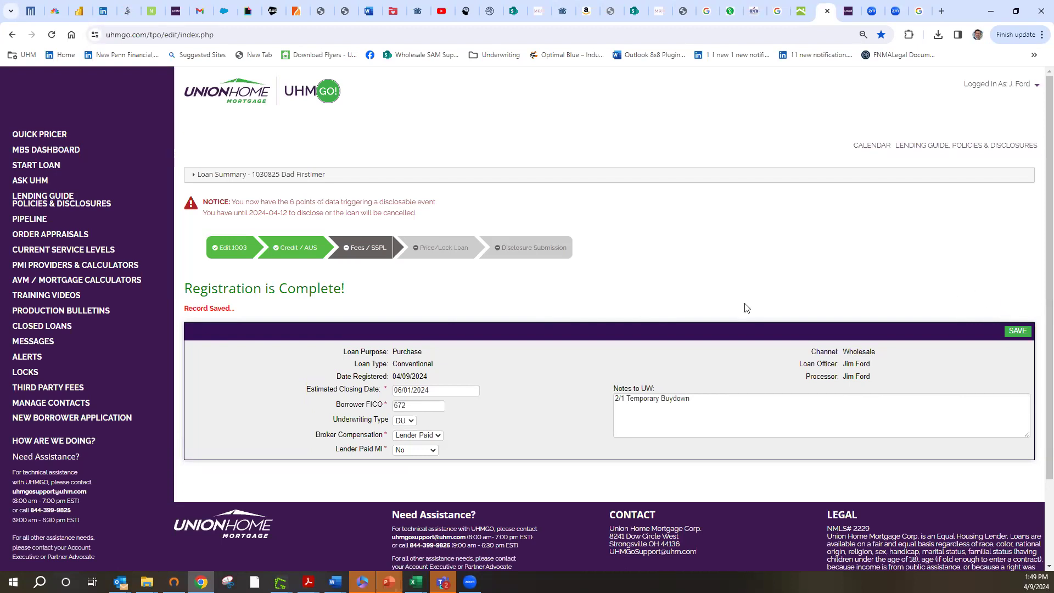
{"action": "scroll", "coordinate": [1048, 247], "scroll_direction": "down", "scroll_amount": 3}
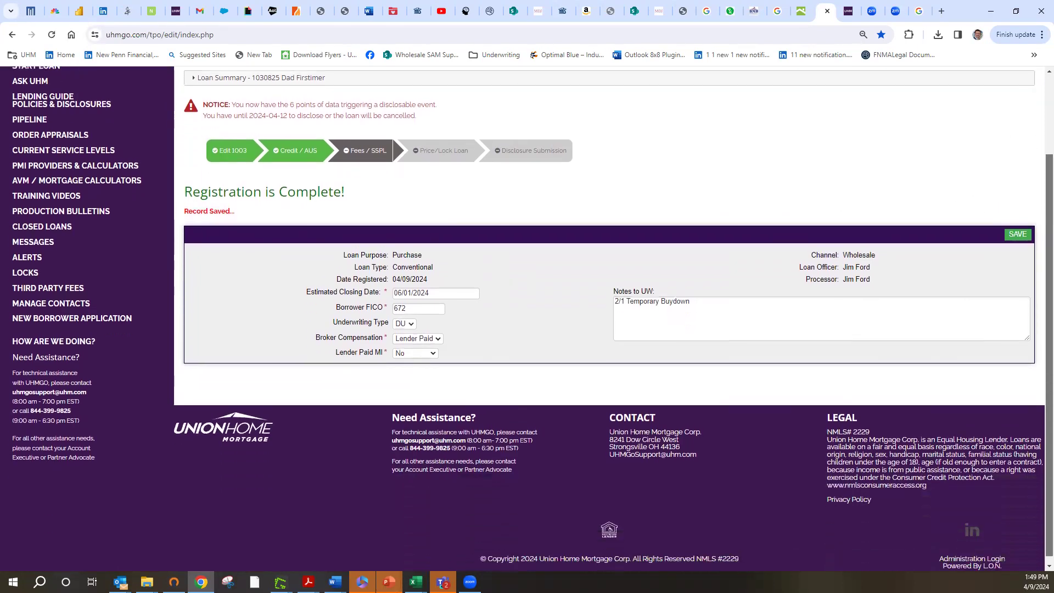
{"action": "scroll", "coordinate": [1048, 247], "scroll_direction": "up", "scroll_amount": 3}
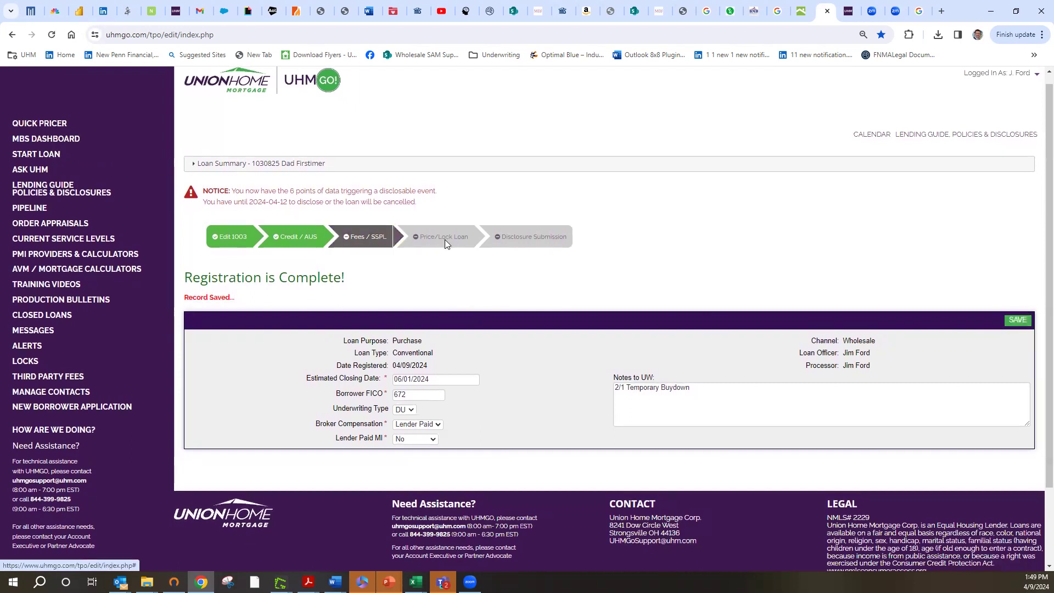
Start the Fees / SSPL stage, set the SmartFees lot size to "Less than 1 acre", and continue to the fees
{"action": "left_click", "coordinate": [375, 243]}
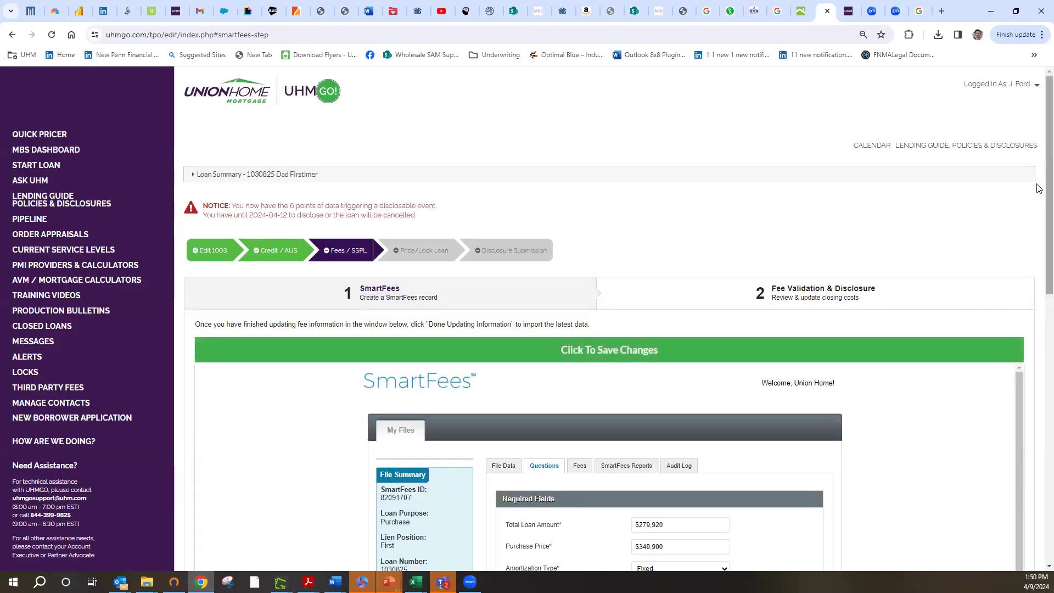
{"action": "scroll", "coordinate": [1038, 344], "scroll_direction": "down", "scroll_amount": 6}
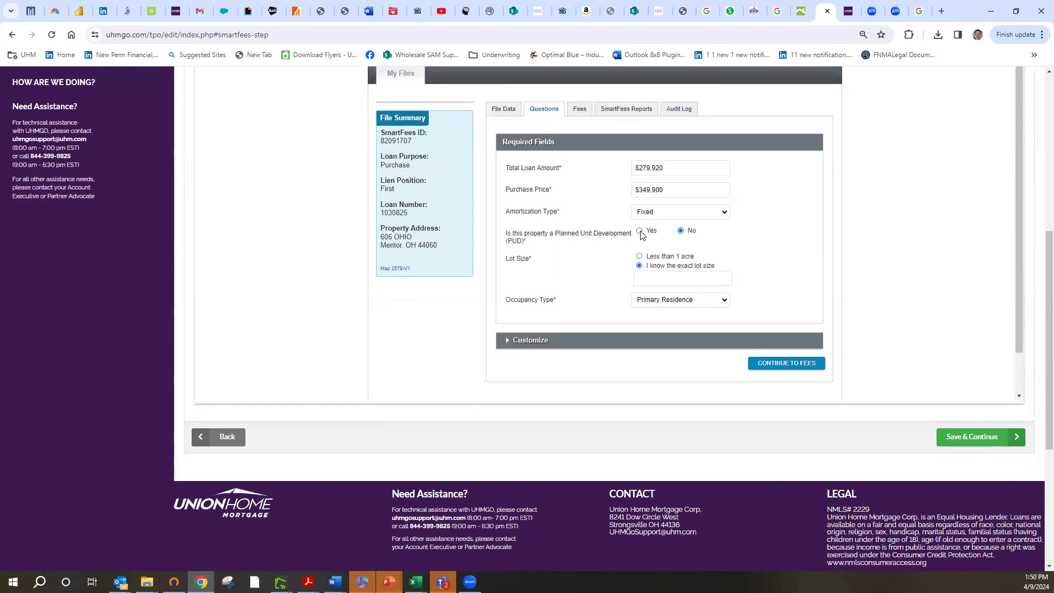
{"action": "left_click", "coordinate": [639, 256]}
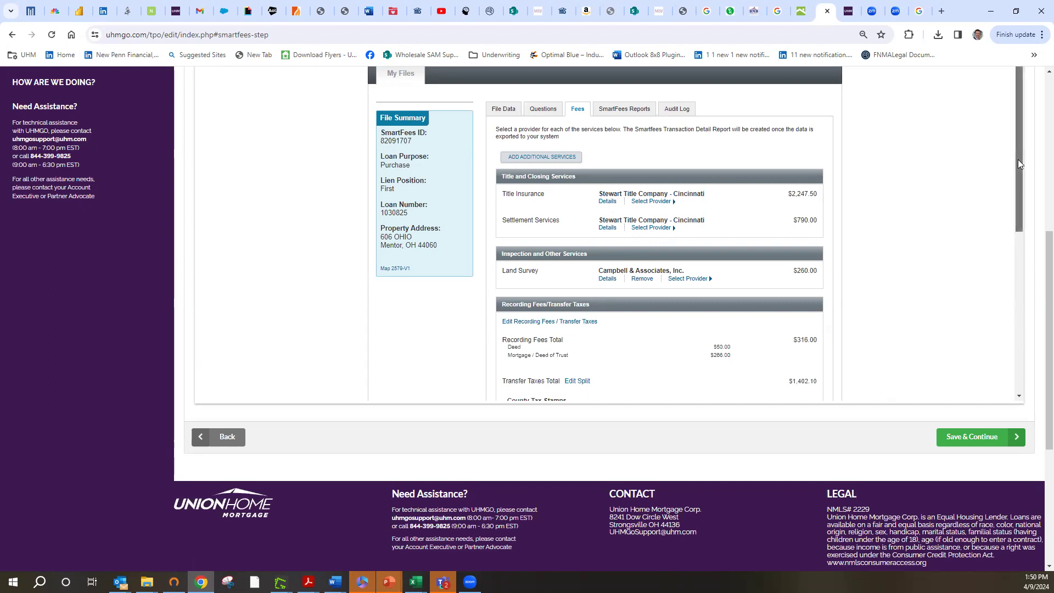
Change the settlement services provider to Stewart Title Company - Willoughby
{"action": "left_click", "coordinate": [672, 228]}
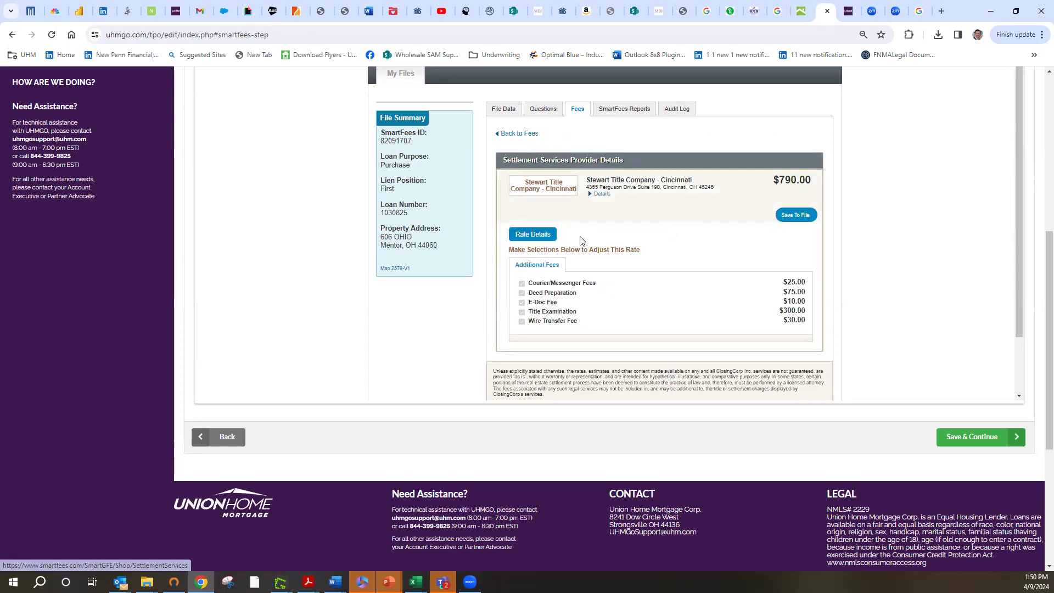
{"action": "left_click", "coordinate": [510, 134]}
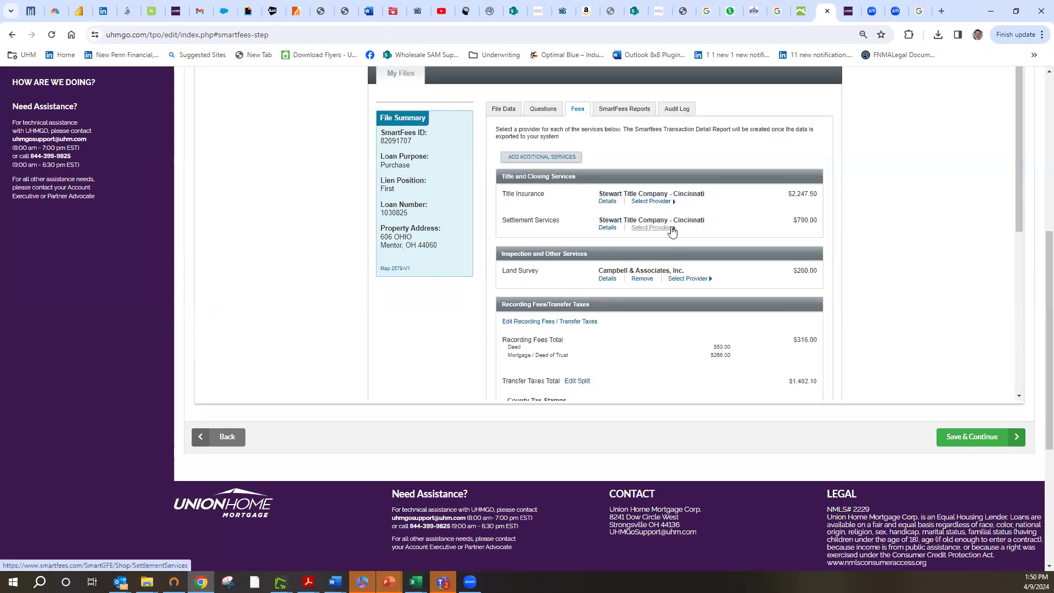
{"action": "left_click_drag", "start_coordinate": [1017, 171], "coordinate": [1013, 305]}
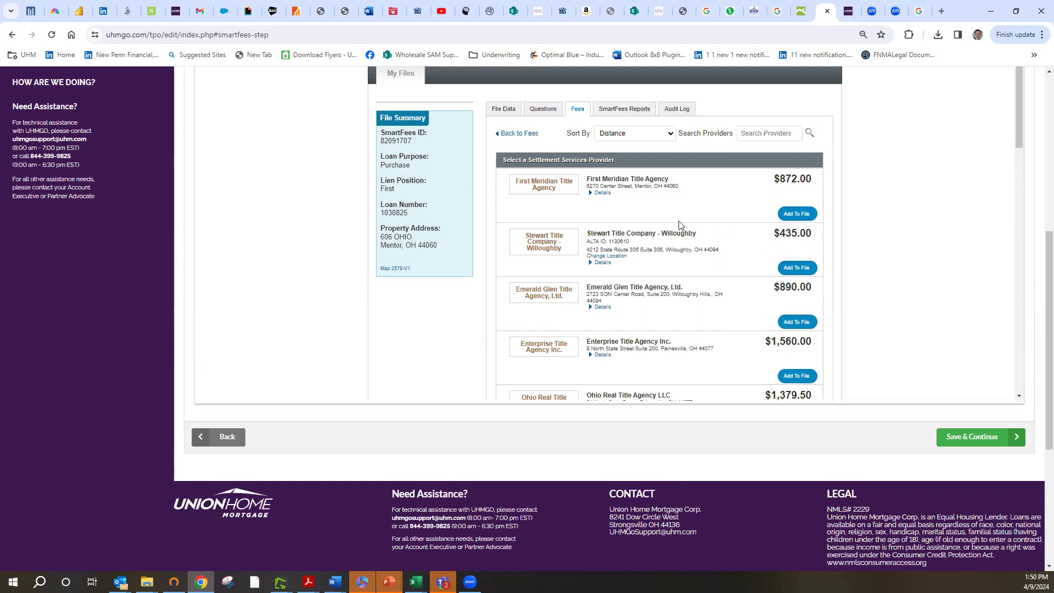
{"action": "left_click", "coordinate": [792, 268]}
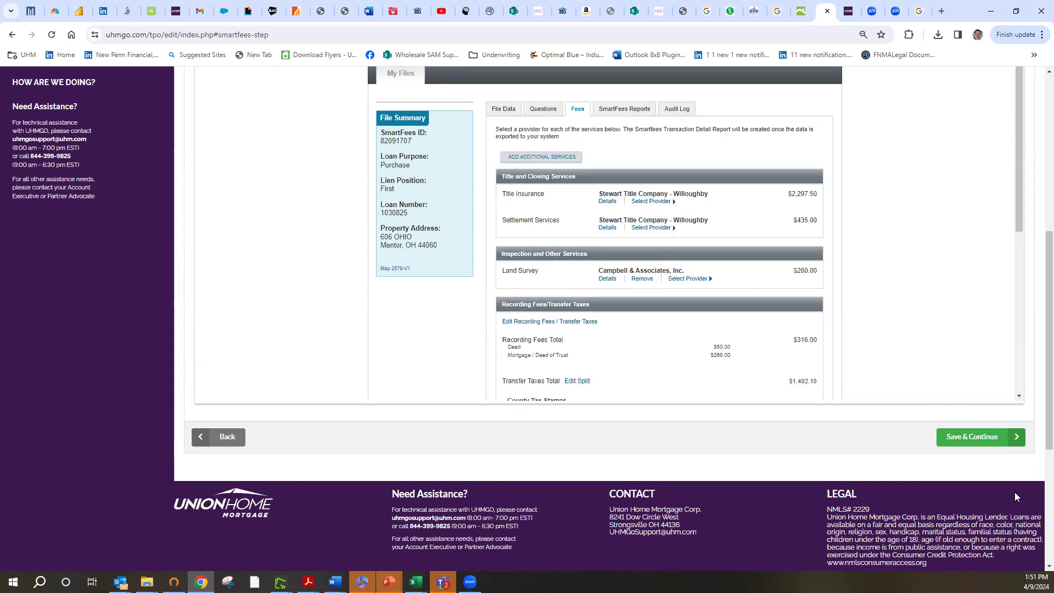
Check the SmartFees recording fees and transfer taxes, save the fees, and continue to Fee Validation & Disclosure
{"action": "left_click", "coordinate": [972, 443]}
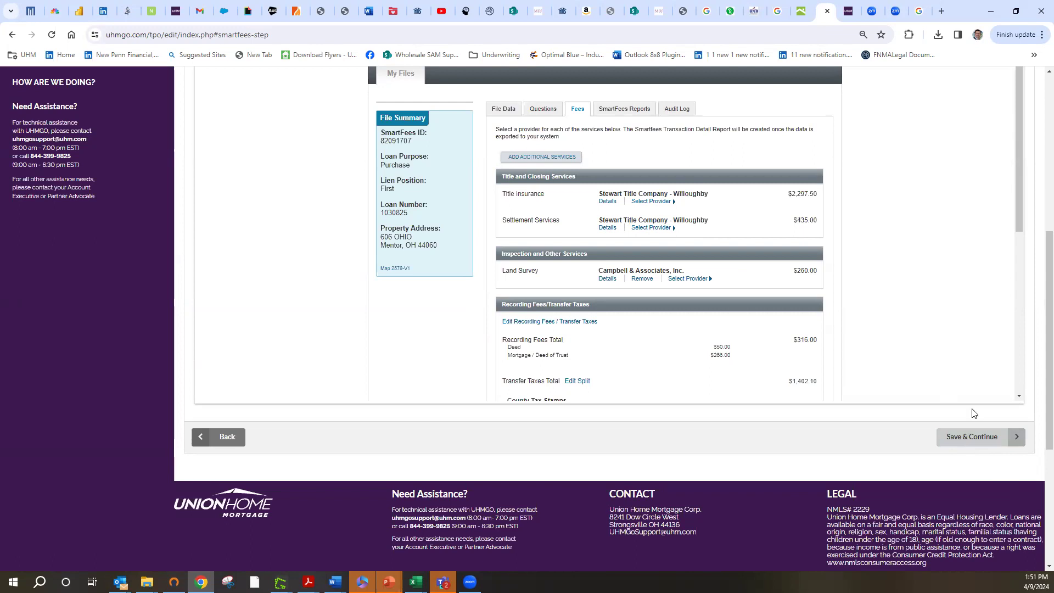
{"action": "left_click_drag", "start_coordinate": [1016, 187], "coordinate": [1017, 414]}
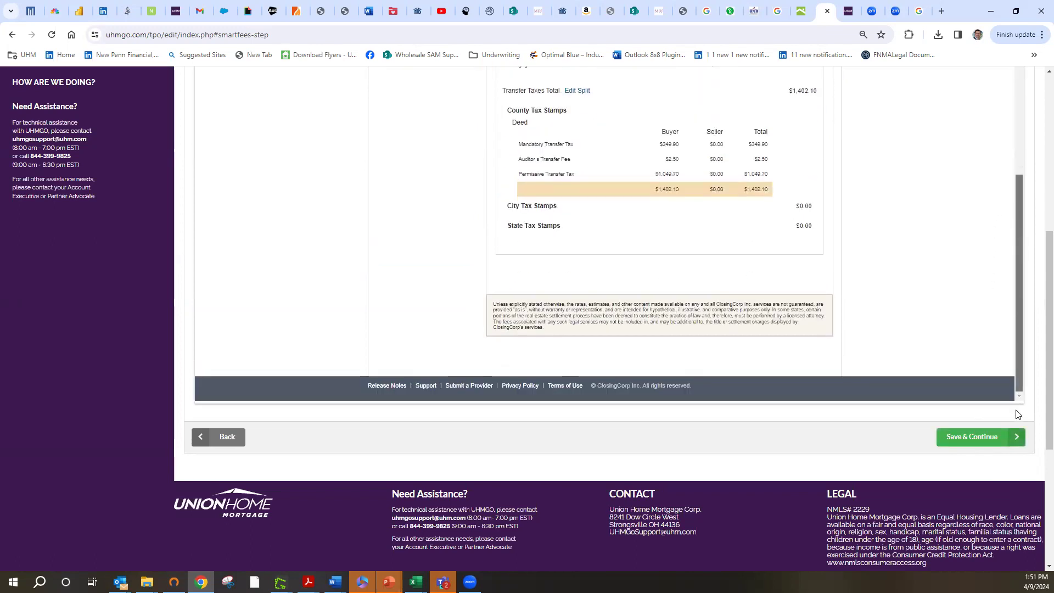
{"action": "left_click", "coordinate": [955, 438]}
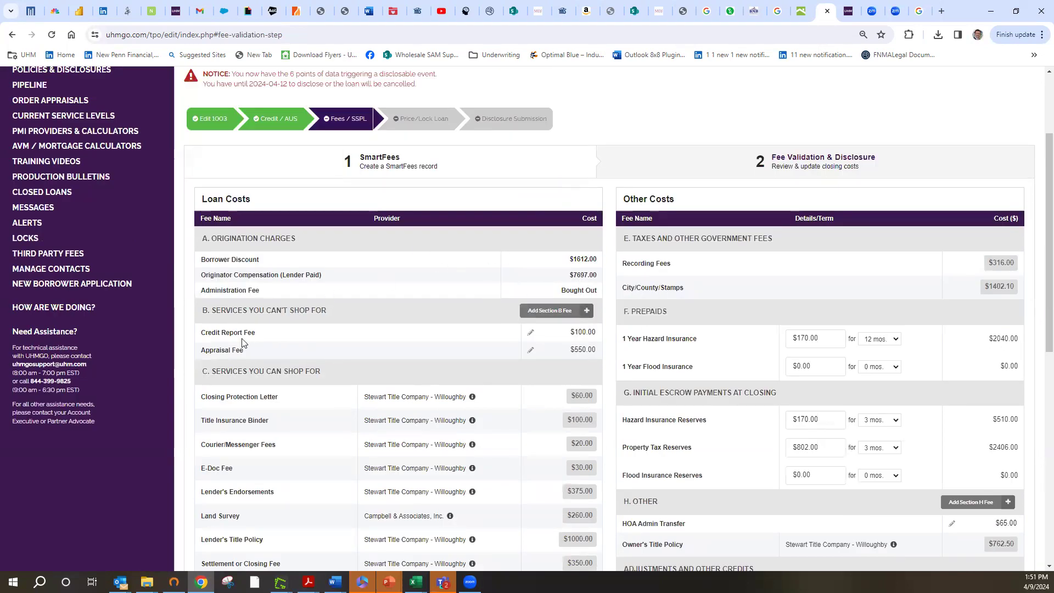
Review the loan costs and other costs, agree to the initial disclosure terms, and save the fees
{"action": "scroll", "coordinate": [887, 256], "scroll_direction": "down", "scroll_amount": 2}
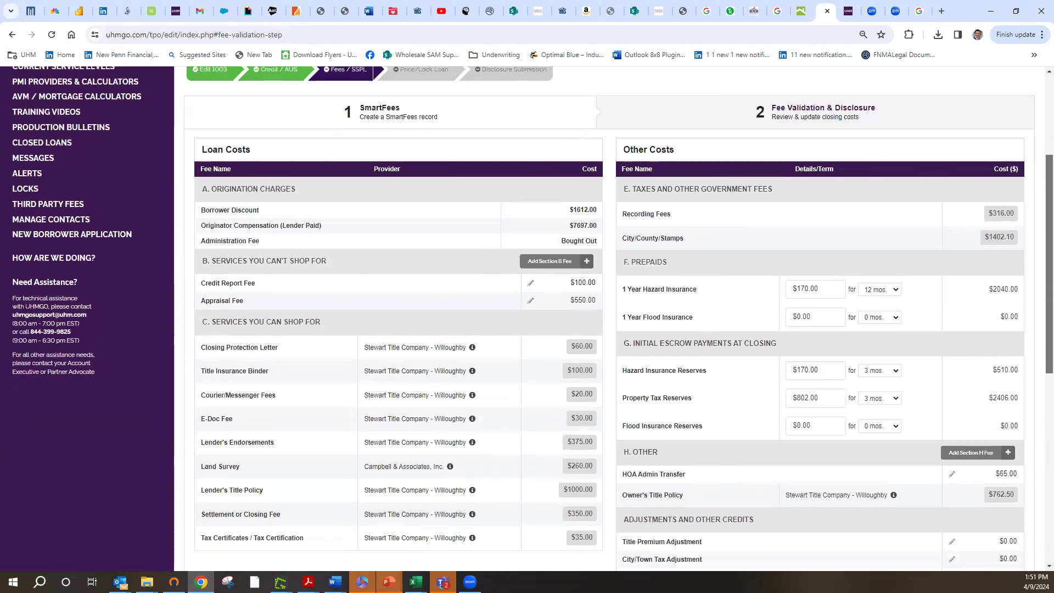
{"action": "scroll", "coordinate": [1039, 236], "scroll_direction": "down", "scroll_amount": 4}
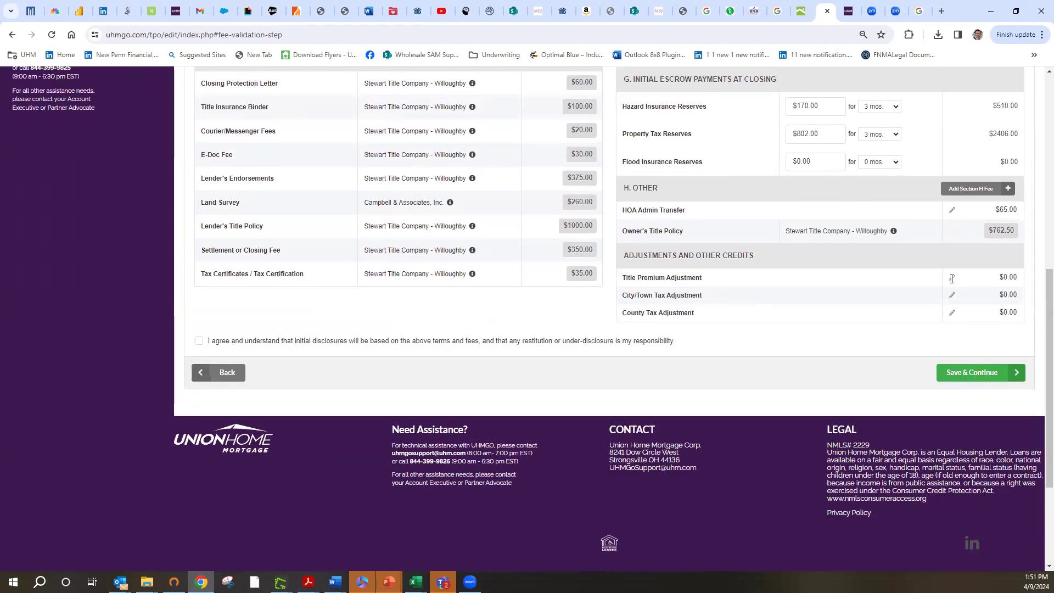
{"action": "double_click", "coordinate": [1013, 278]}
{"action": "left_click", "coordinate": [199, 343]}
{"action": "left_click", "coordinate": [977, 373]}
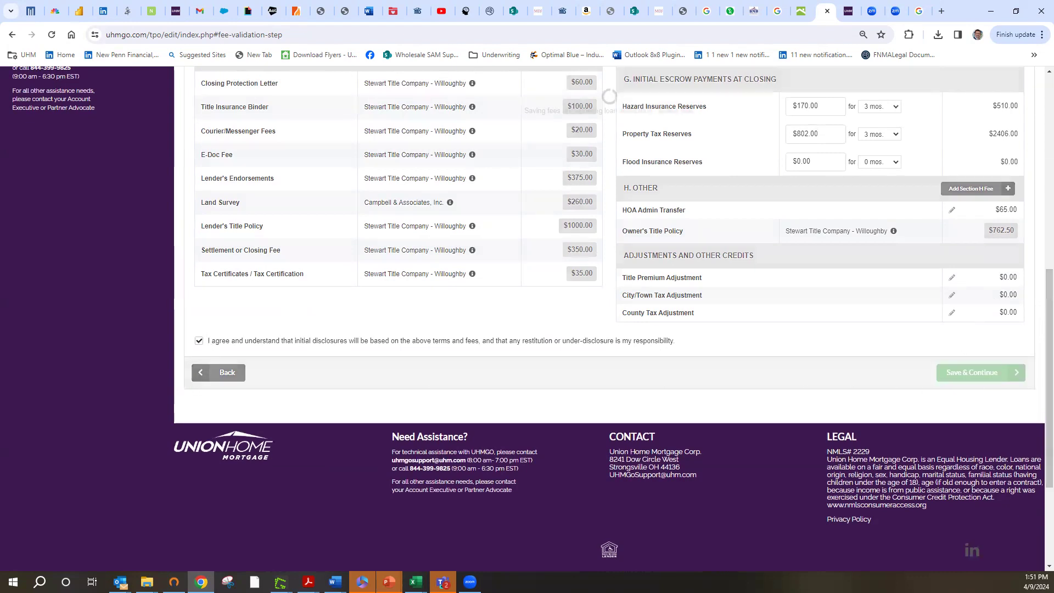
Get pricing with a 30 Day lock term and register the loan as floating at the 7.625 rate
{"action": "scroll", "coordinate": [1035, 250], "scroll_direction": "up", "scroll_amount": 3}
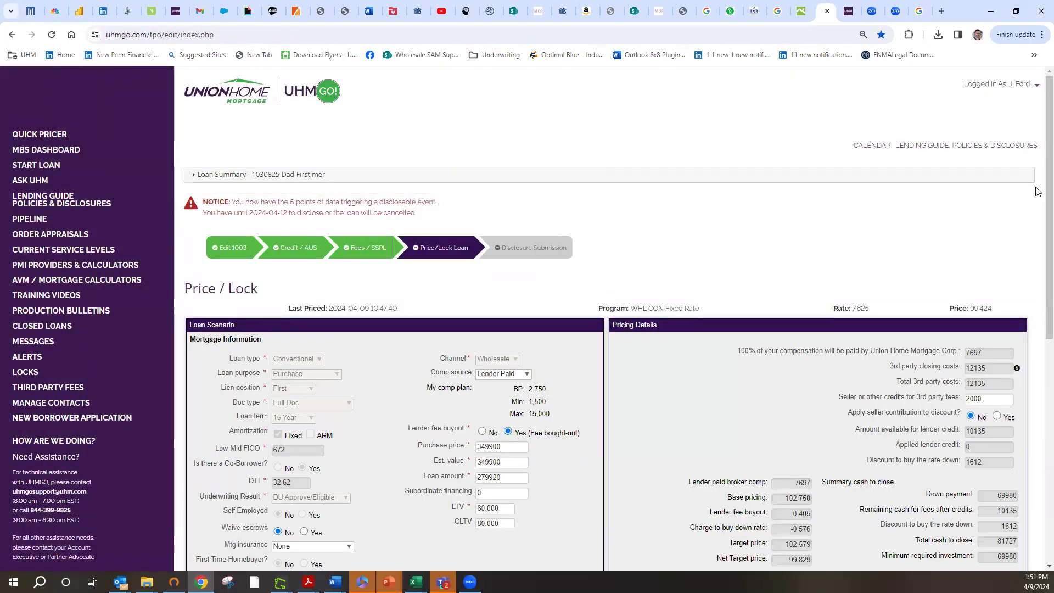
{"action": "scroll", "coordinate": [732, 452], "scroll_direction": "down", "scroll_amount": 7}
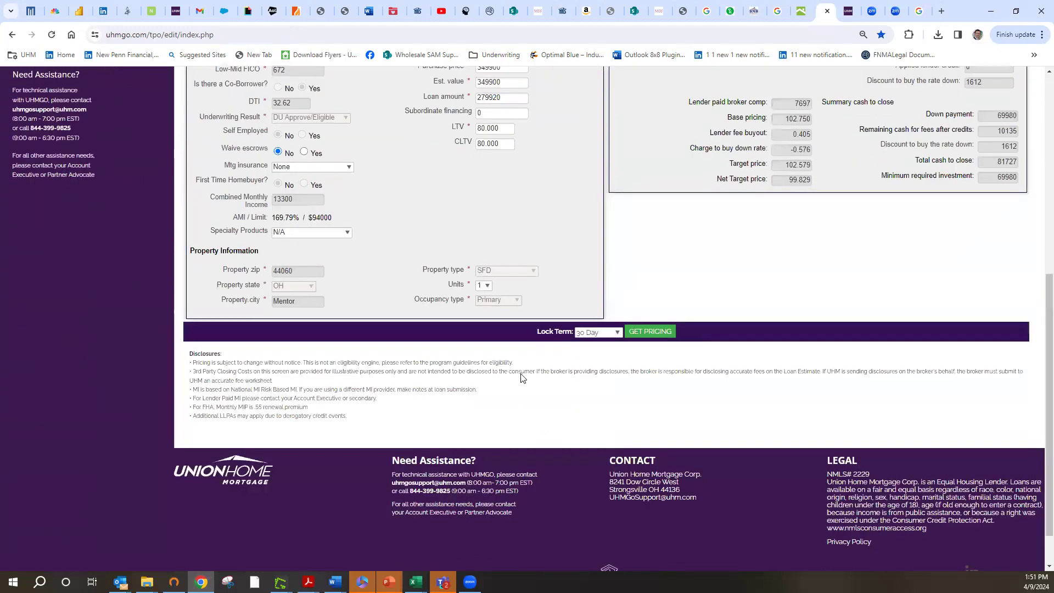
{"action": "left_click", "coordinate": [642, 333]}
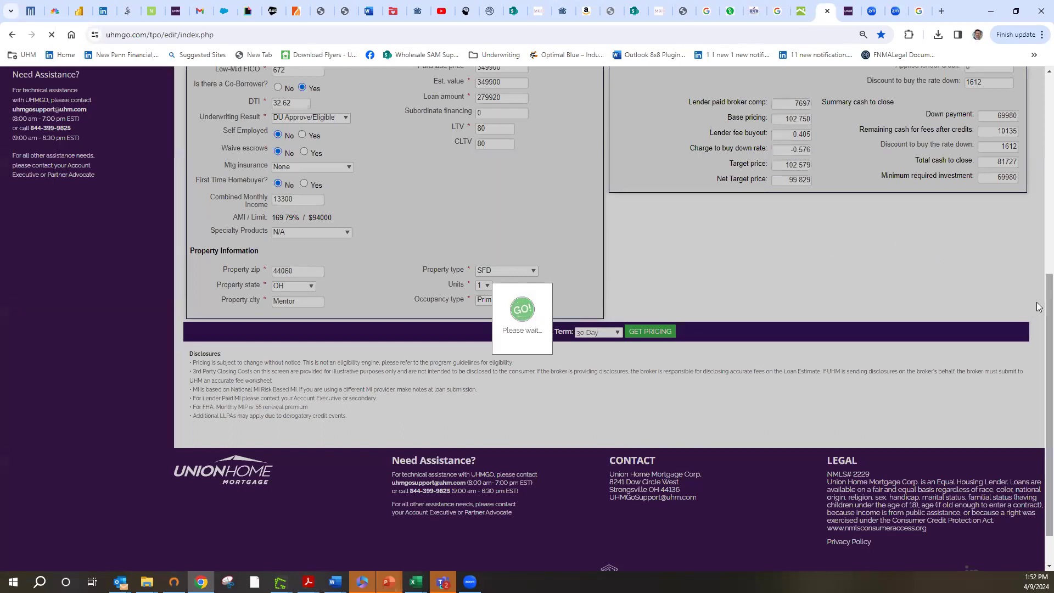
{"action": "left_click_drag", "start_coordinate": [1038, 306], "coordinate": [1037, 236]}
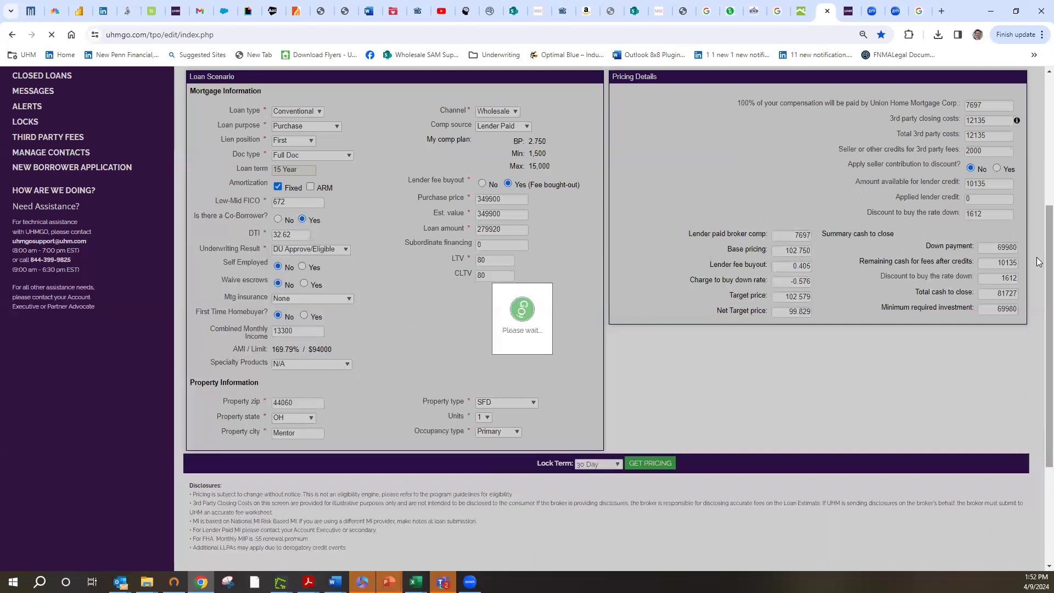
{"action": "scroll", "coordinate": [1039, 258], "scroll_direction": "up", "scroll_amount": 1}
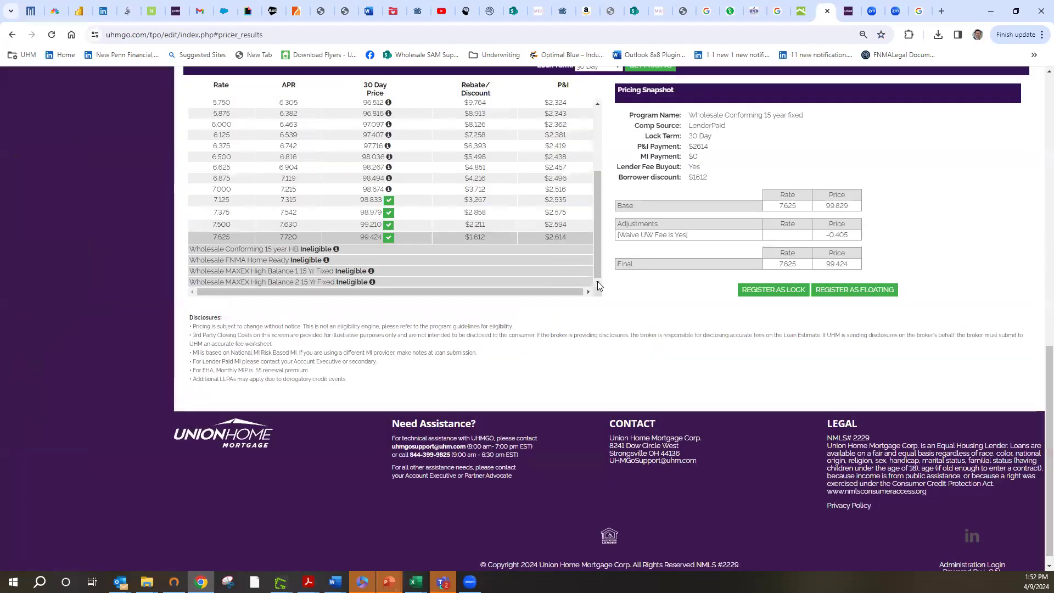
{"action": "left_click", "coordinate": [858, 292]}
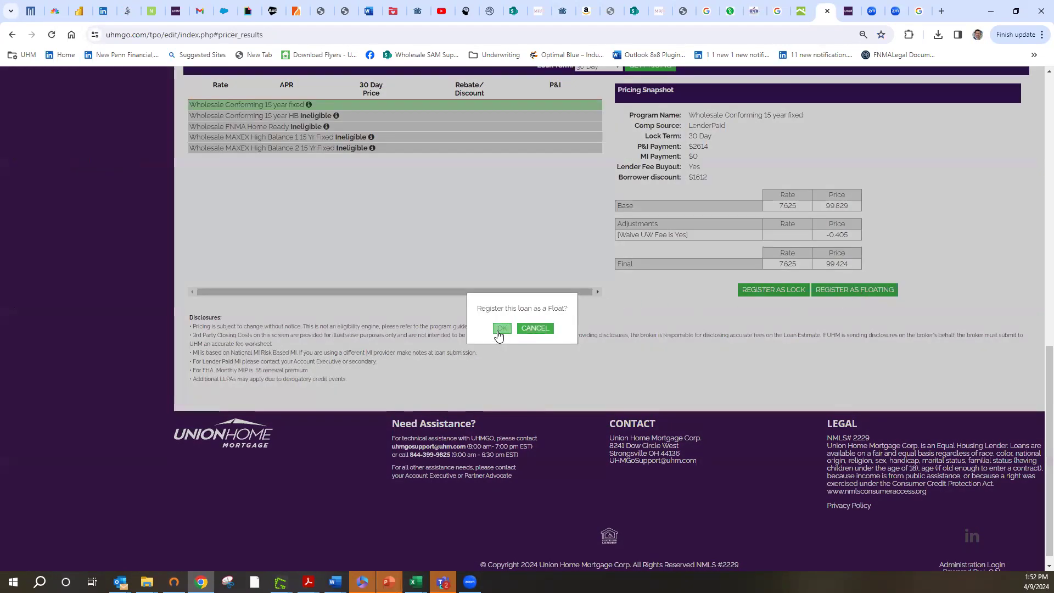
{"action": "left_click", "coordinate": [498, 329]}
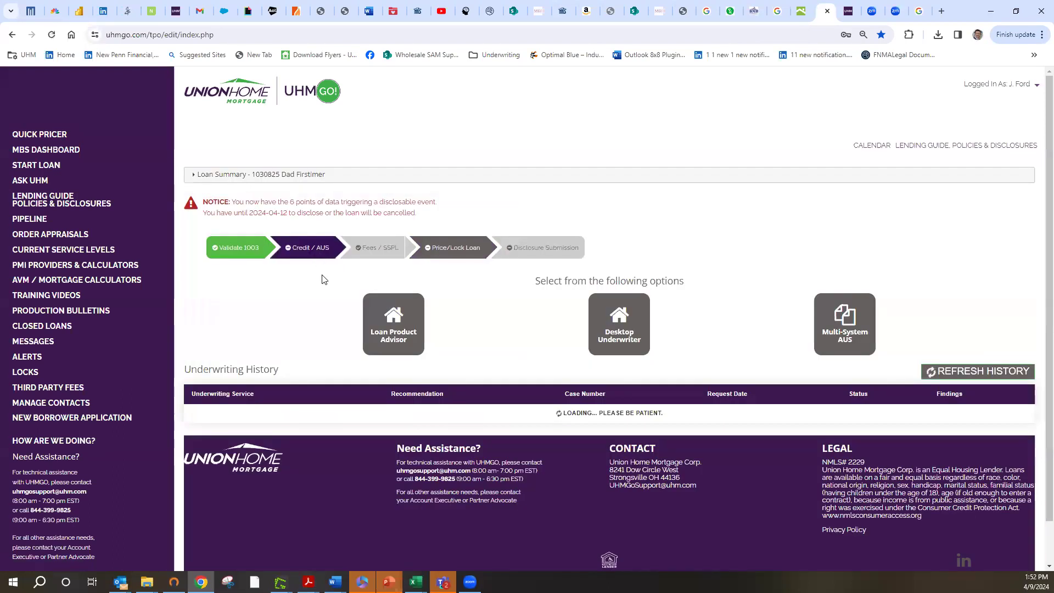
Request new Desktop Underwriter findings using the previously obtained credit report, and accept them for the loan
{"action": "left_click", "coordinate": [628, 323]}
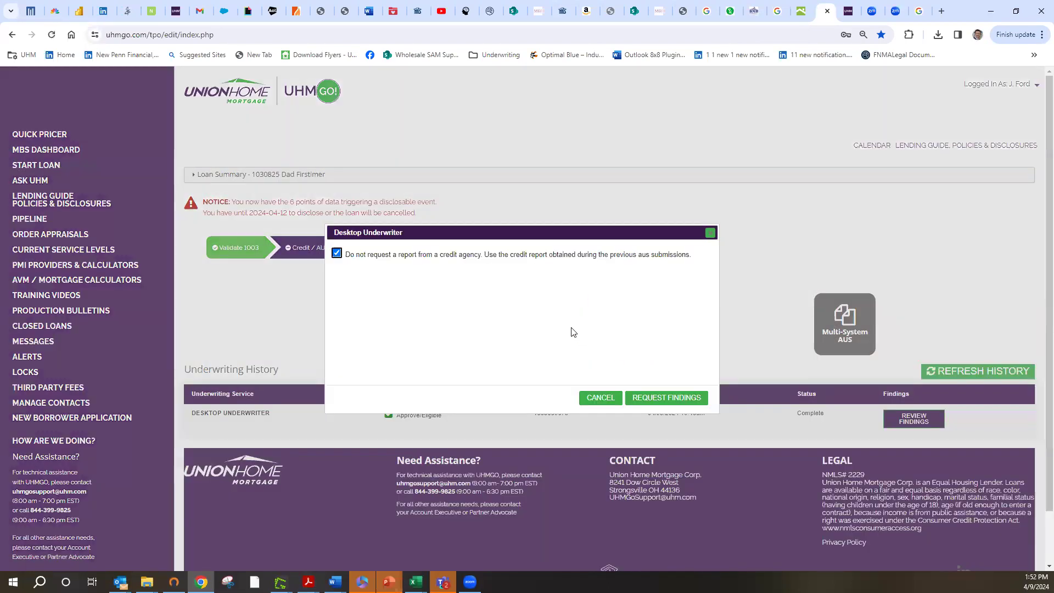
{"action": "left_click", "coordinate": [655, 400]}
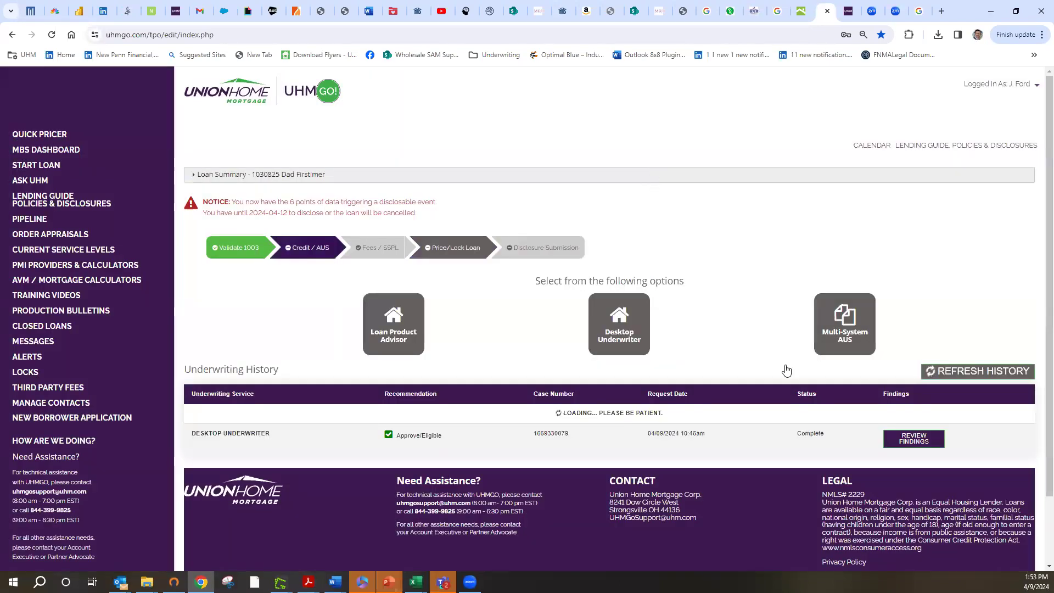
{"action": "left_click", "coordinate": [895, 425]}
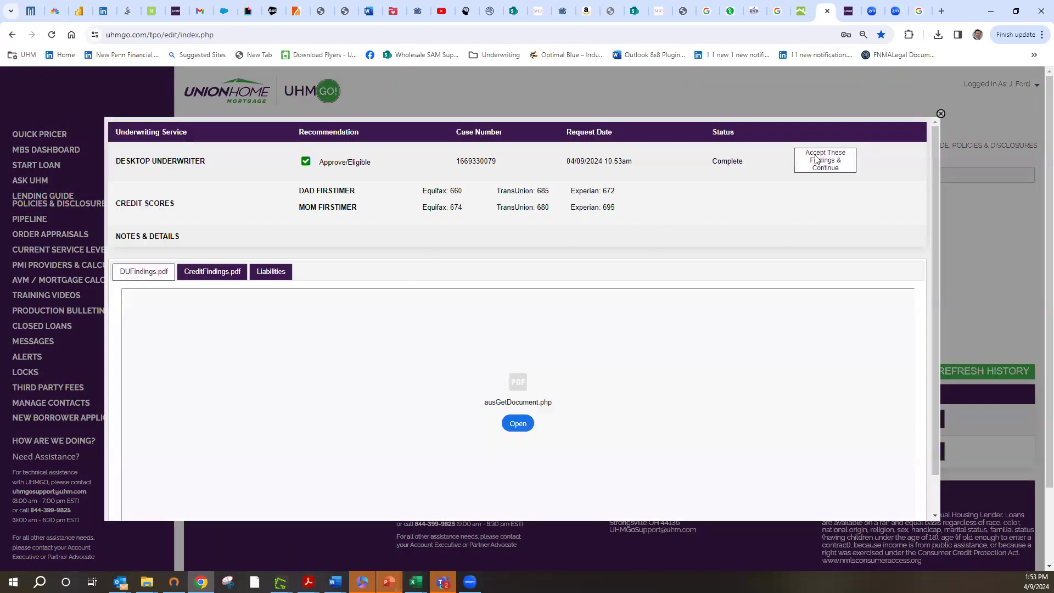
{"action": "left_click", "coordinate": [825, 160]}
{"action": "left_click", "coordinate": [502, 331]}
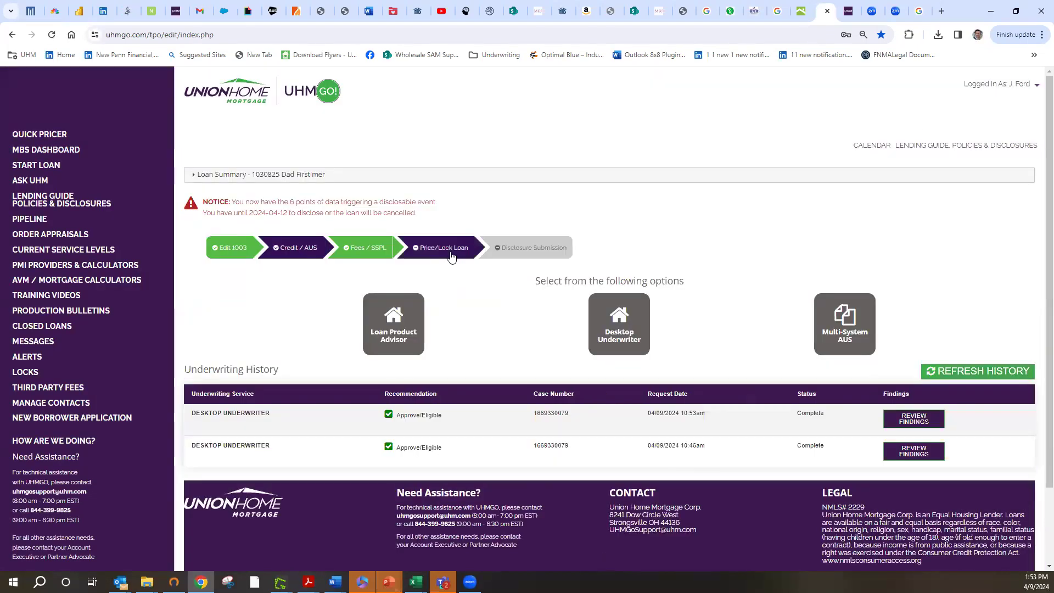
Reprice the loan with a 30 Day lock term and register it as floating at the 7.625 rate
{"action": "left_click", "coordinate": [451, 252]}
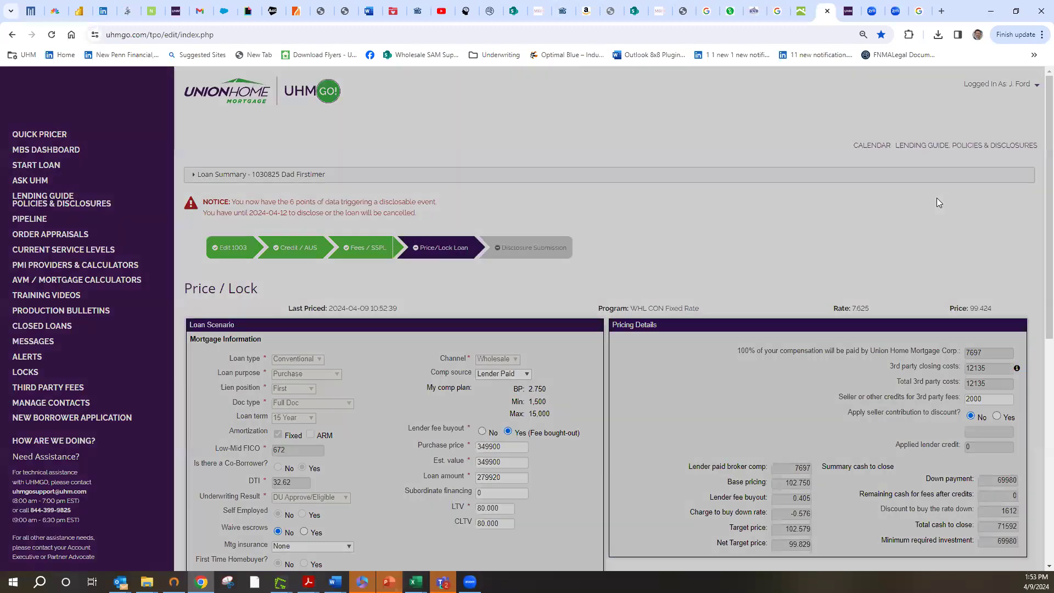
{"action": "scroll", "coordinate": [1039, 165], "scroll_direction": "down", "scroll_amount": 5}
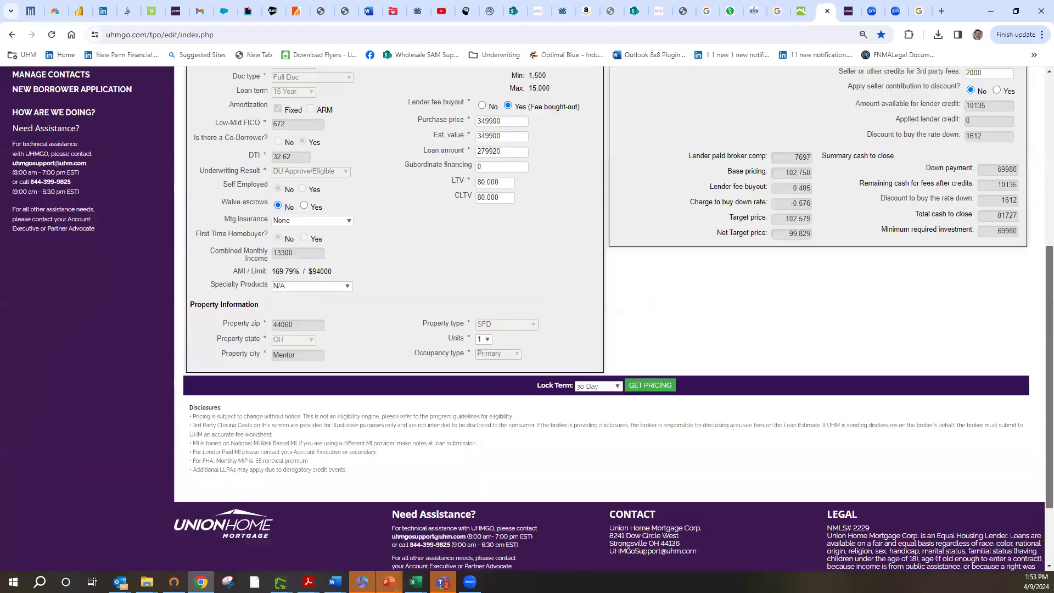
{"action": "left_click", "coordinate": [670, 389]}
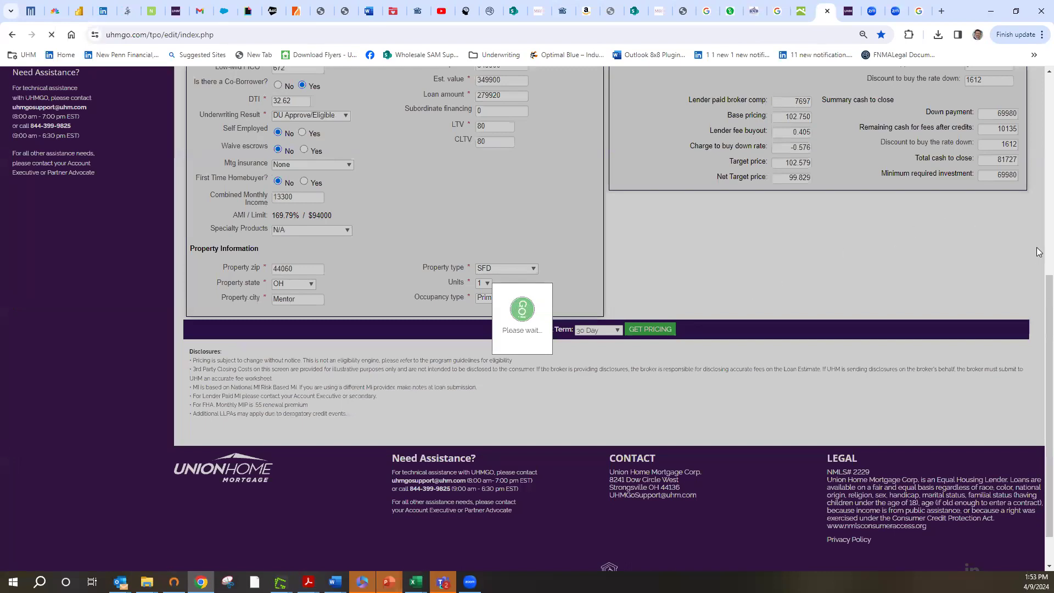
{"action": "scroll", "coordinate": [1037, 282], "scroll_direction": "up", "scroll_amount": 4}
{"action": "scroll", "coordinate": [1037, 282], "scroll_direction": "up", "scroll_amount": 4}
{"action": "scroll", "coordinate": [682, 385], "scroll_direction": "down", "scroll_amount": 5}
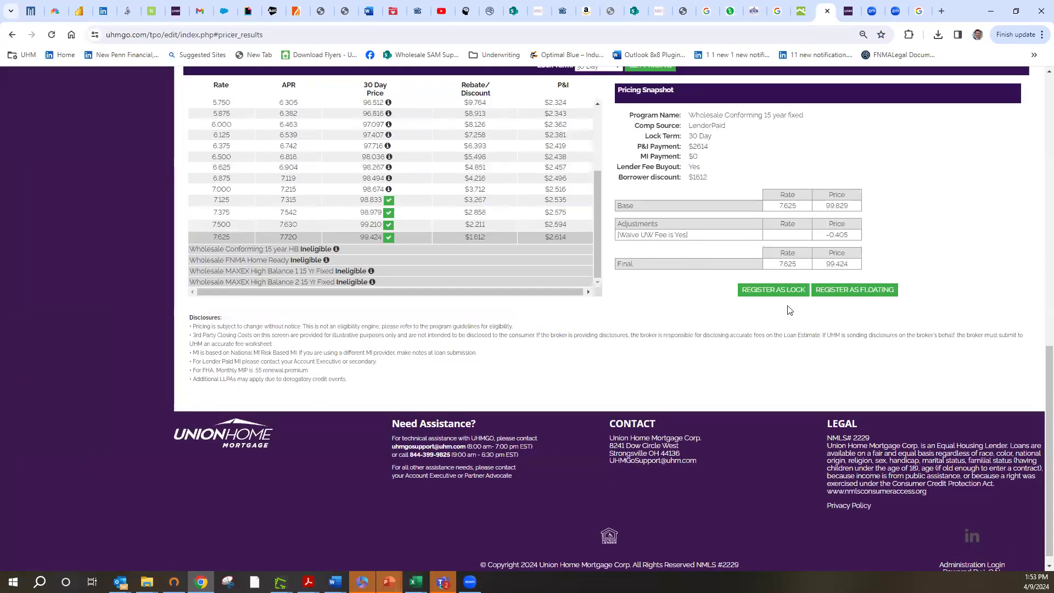
{"action": "left_click", "coordinate": [866, 287]}
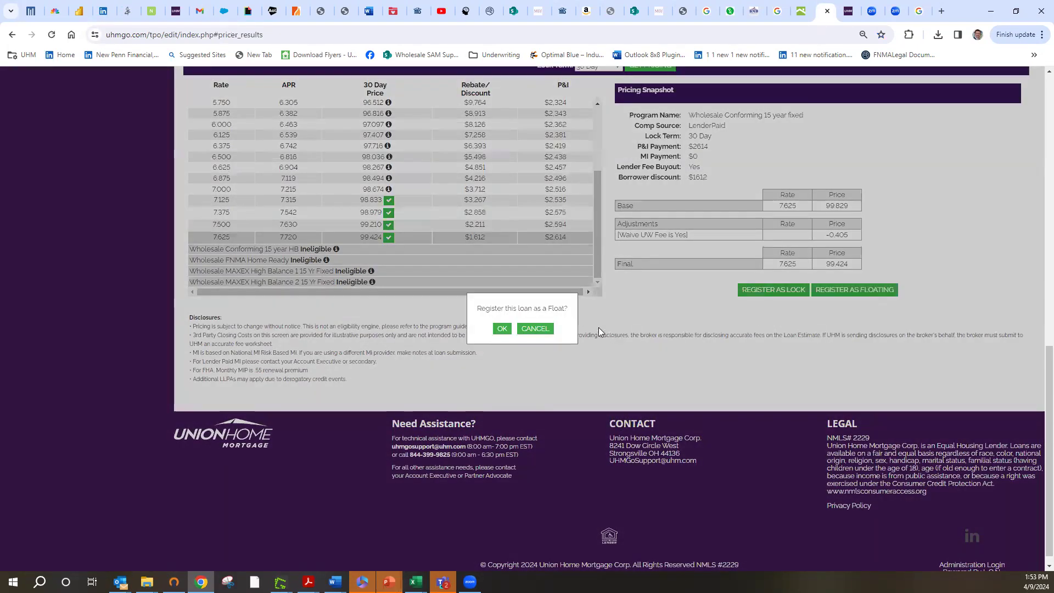
{"action": "left_click", "coordinate": [509, 329]}
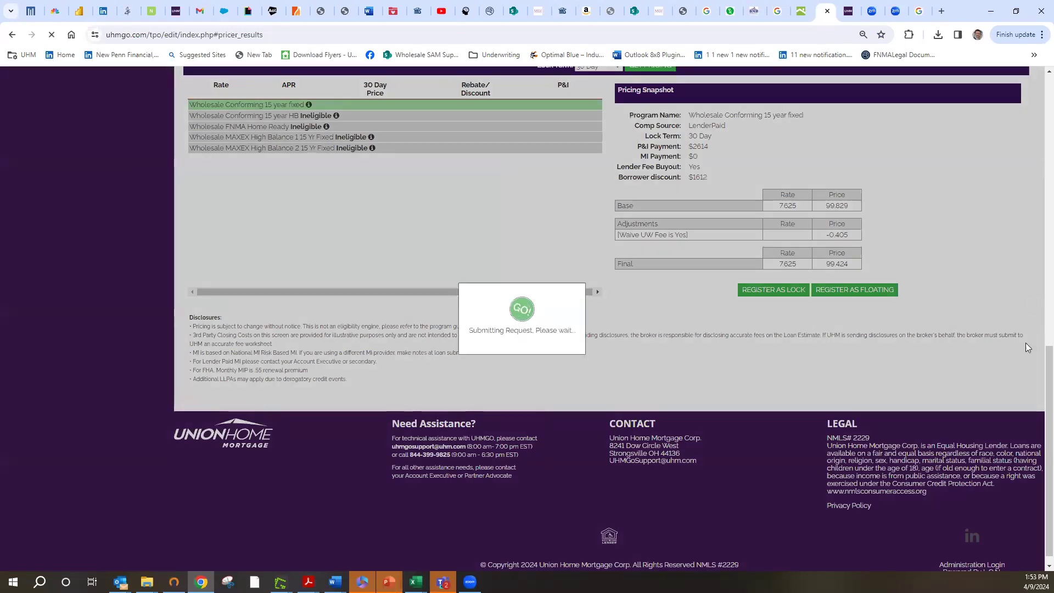
{"action": "scroll", "coordinate": [1038, 393], "scroll_direction": "up", "scroll_amount": 8}
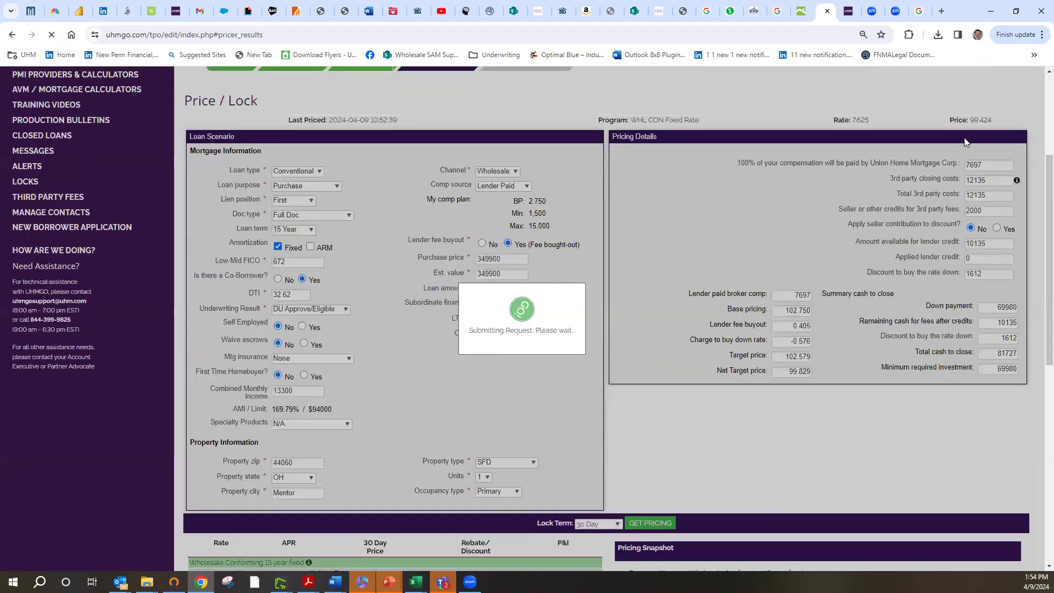
{"action": "scroll", "coordinate": [1039, 151], "scroll_direction": "up", "scroll_amount": 1}
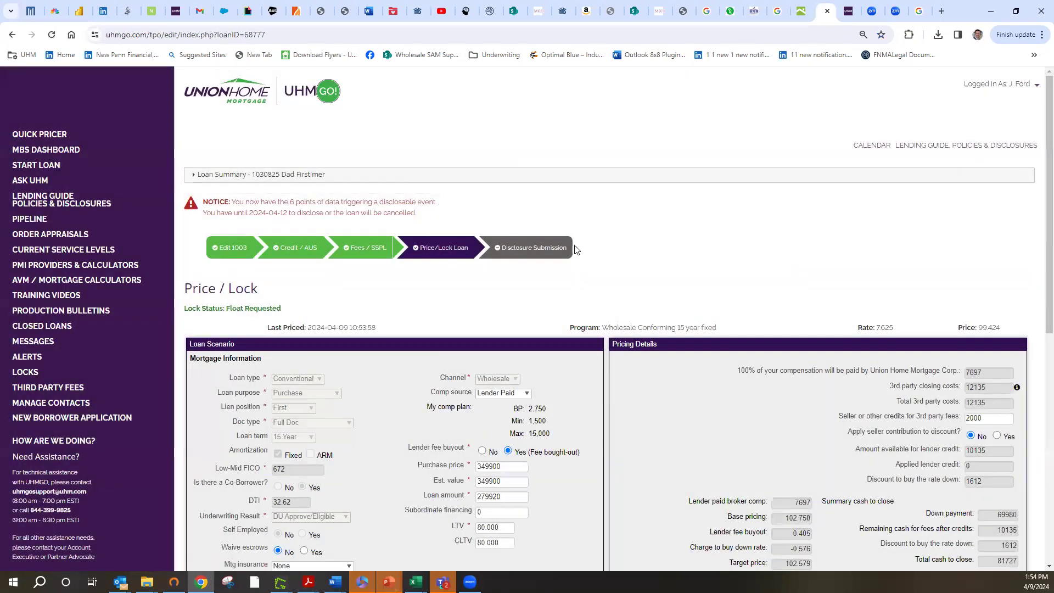
Start the Disclosure Submission, set Down Payment Assist. to No, and acknowledge the Intent to Proceed with Yes
{"action": "left_click", "coordinate": [549, 251]}
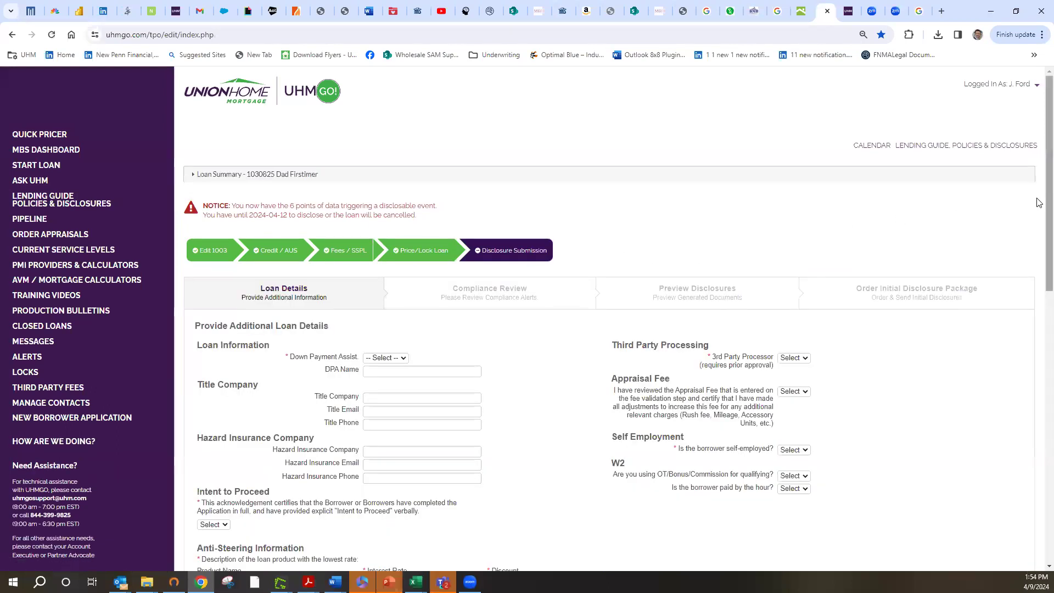
{"action": "scroll", "coordinate": [1039, 203], "scroll_direction": "down", "scroll_amount": 3}
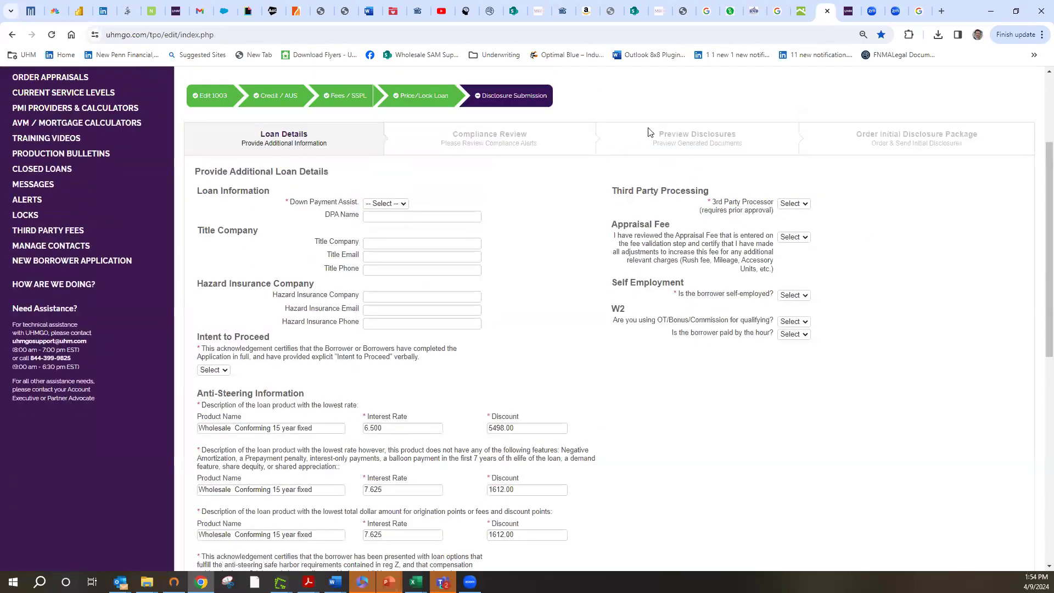
{"action": "left_click", "coordinate": [404, 204]}
{"action": "left_click", "coordinate": [386, 224]}
{"action": "left_click", "coordinate": [228, 371]}
{"action": "left_click", "coordinate": [226, 394]}
Acknowledge the anti-steering safe harbor certification with Yes and answer No to the Non-Borrowing Spouse question
{"action": "left_click_drag", "start_coordinate": [1045, 277], "coordinate": [1043, 394]}
{"action": "left_click", "coordinate": [226, 317]}
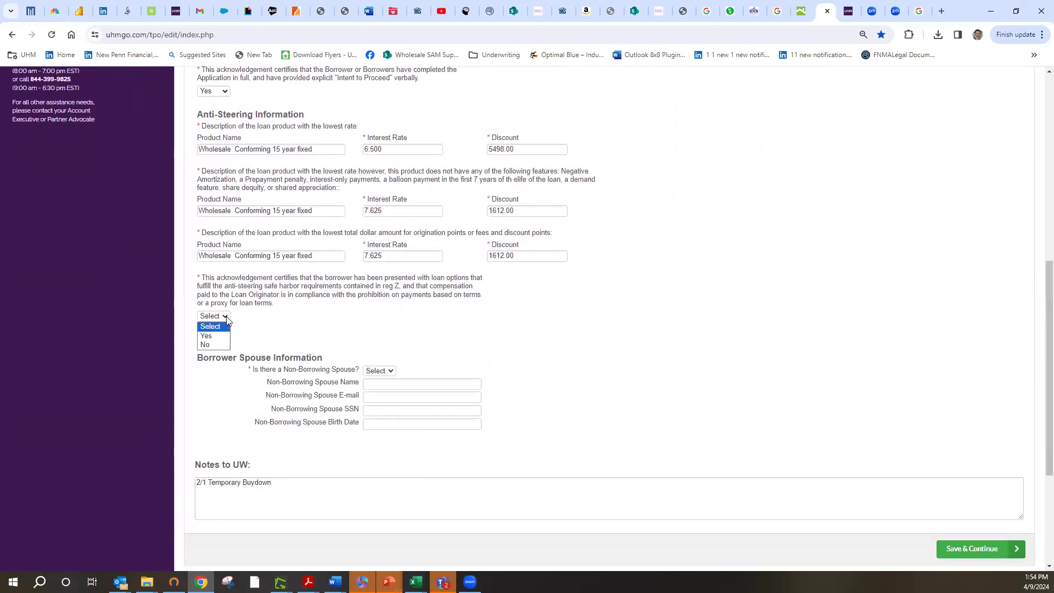
{"action": "left_click", "coordinate": [220, 334]}
{"action": "left_click", "coordinate": [389, 371]}
{"action": "left_click", "coordinate": [377, 398]}
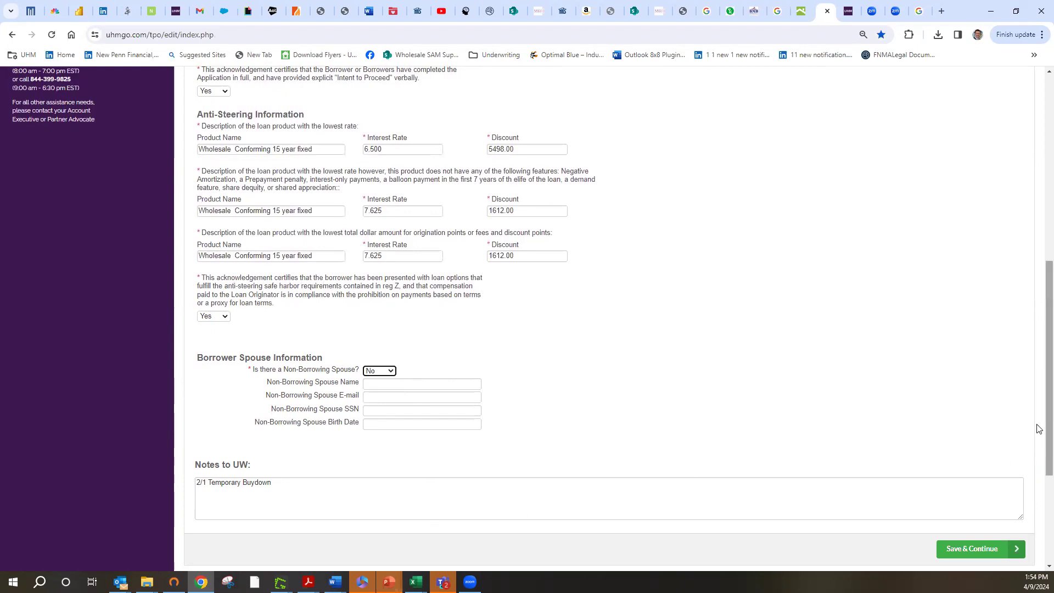
Set 3rd Party Processor to No and certify the appraisal fee review with Yes
{"action": "scroll", "coordinate": [1036, 426], "scroll_direction": "up", "scroll_amount": 8}
{"action": "left_click", "coordinate": [805, 346]}
{"action": "left_click", "coordinate": [790, 373]}
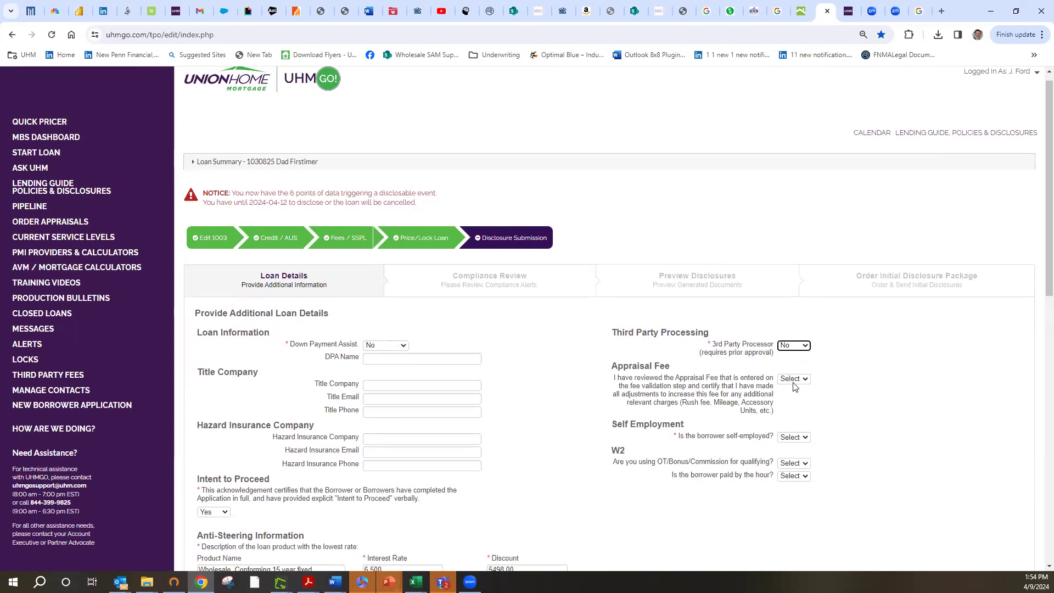
{"action": "left_click", "coordinate": [803, 380]}
{"action": "left_click", "coordinate": [799, 399]}
Answer No to whether the borrower is self-employed
{"action": "scroll", "coordinate": [720, 382], "scroll_direction": "down", "scroll_amount": 2}
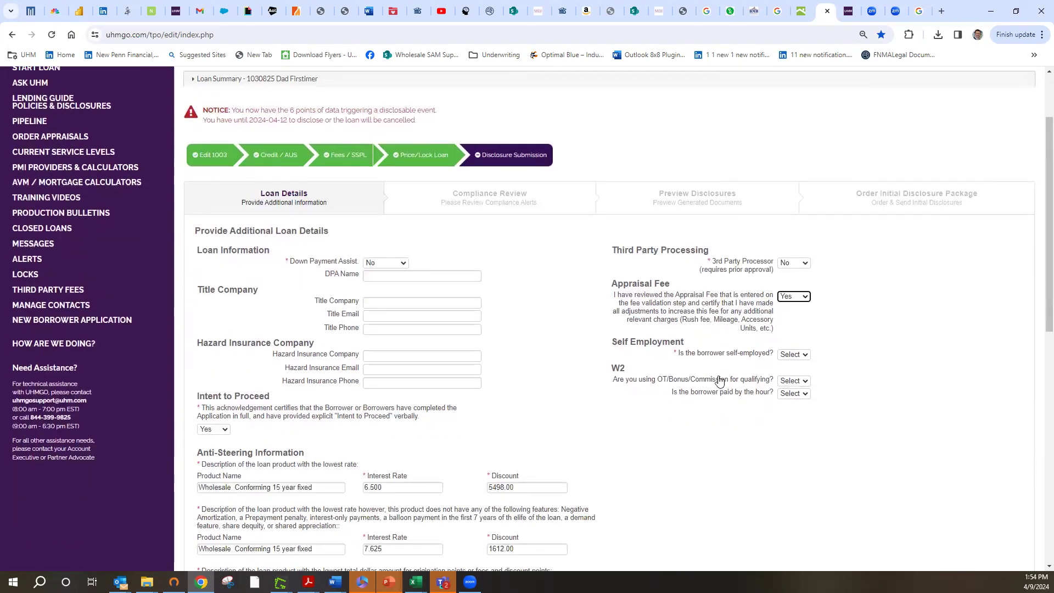
{"action": "left_click", "coordinate": [806, 355]}
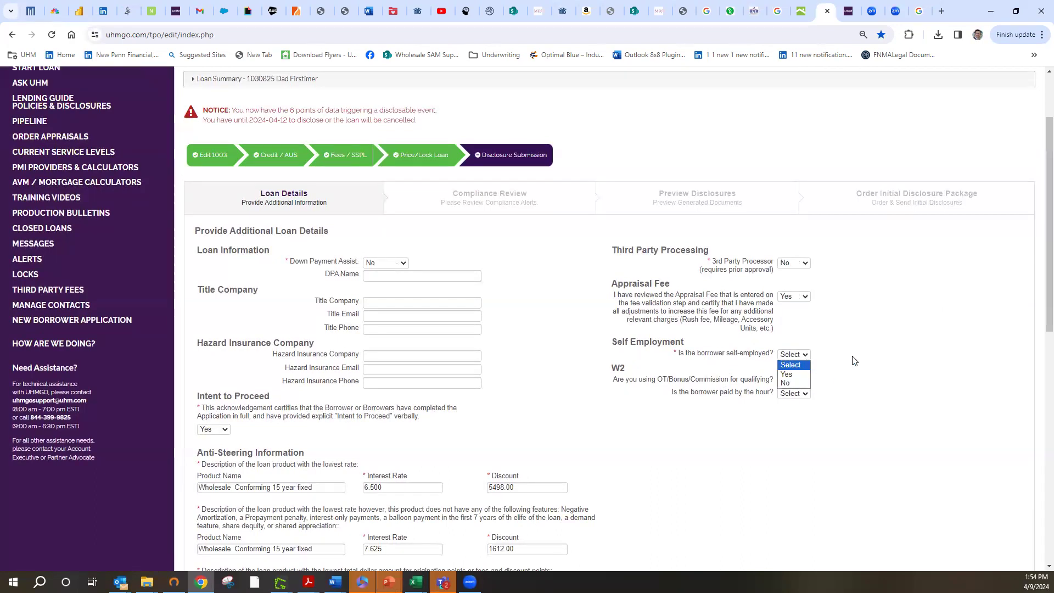
{"action": "left_click", "coordinate": [789, 385]}
Mark the borrower as self-employed, check the Self-Employed Type choices, and return the self-employment answer to No
{"action": "left_click", "coordinate": [804, 358]}
{"action": "left_click", "coordinate": [800, 365]}
{"action": "left_click", "coordinate": [805, 357]}
{"action": "left_click", "coordinate": [798, 369]}
{"action": "left_click", "coordinate": [860, 367]}
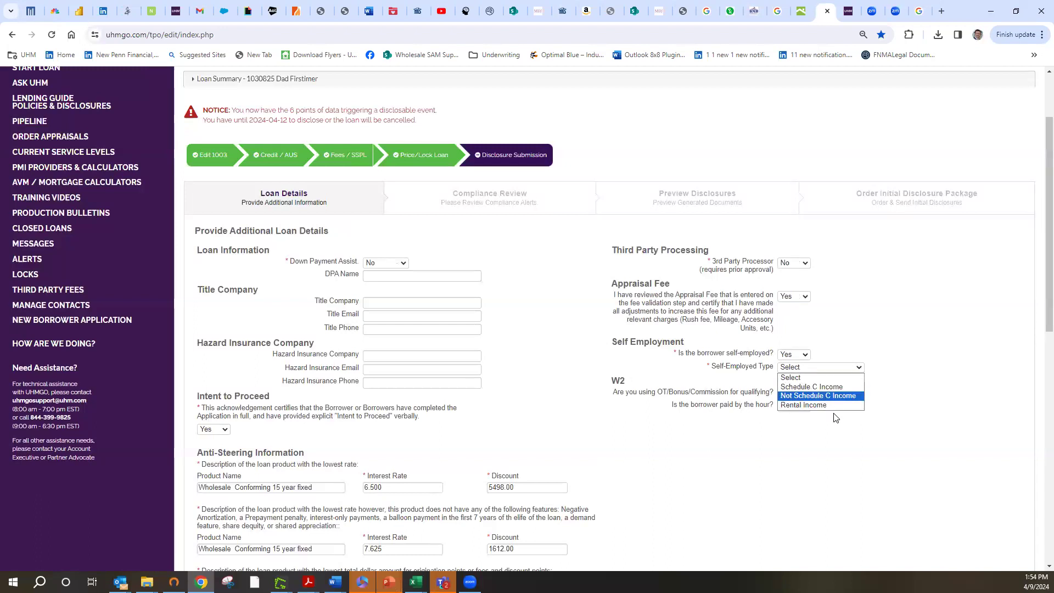
{"action": "left_click", "coordinate": [851, 333]}
{"action": "left_click", "coordinate": [806, 355]}
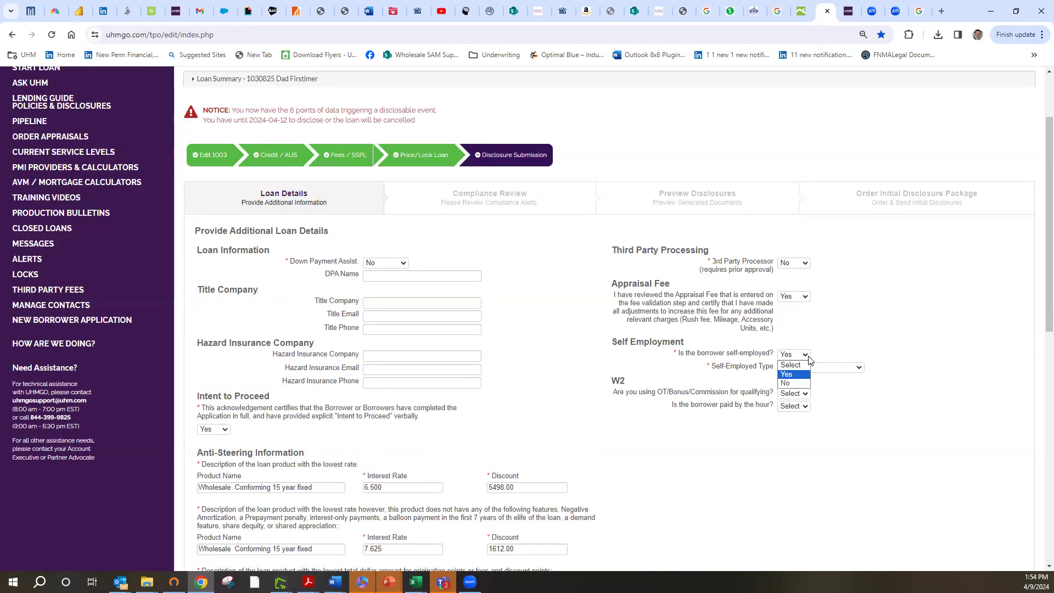
{"action": "left_click", "coordinate": [787, 384]}
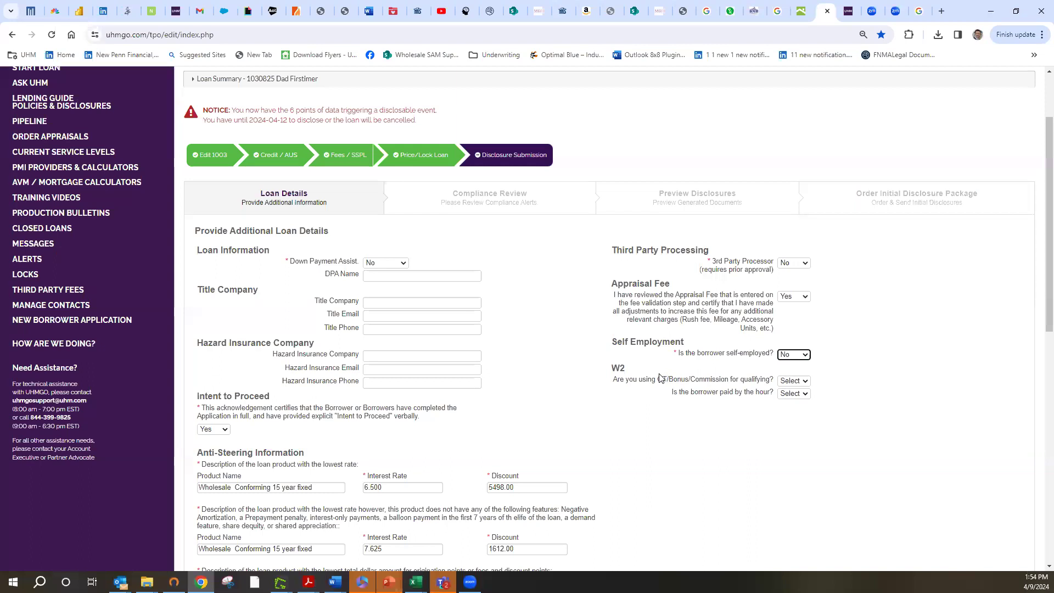
Answer No to the W2 questions about OT/Bonus/Commission and hourly pay, and save the loan details
{"action": "left_click", "coordinate": [809, 384]}
{"action": "left_click", "coordinate": [796, 411]}
{"action": "left_click", "coordinate": [805, 399]}
{"action": "left_click", "coordinate": [798, 424]}
{"action": "scroll", "coordinate": [997, 481], "scroll_direction": "down", "scroll_amount": 9}
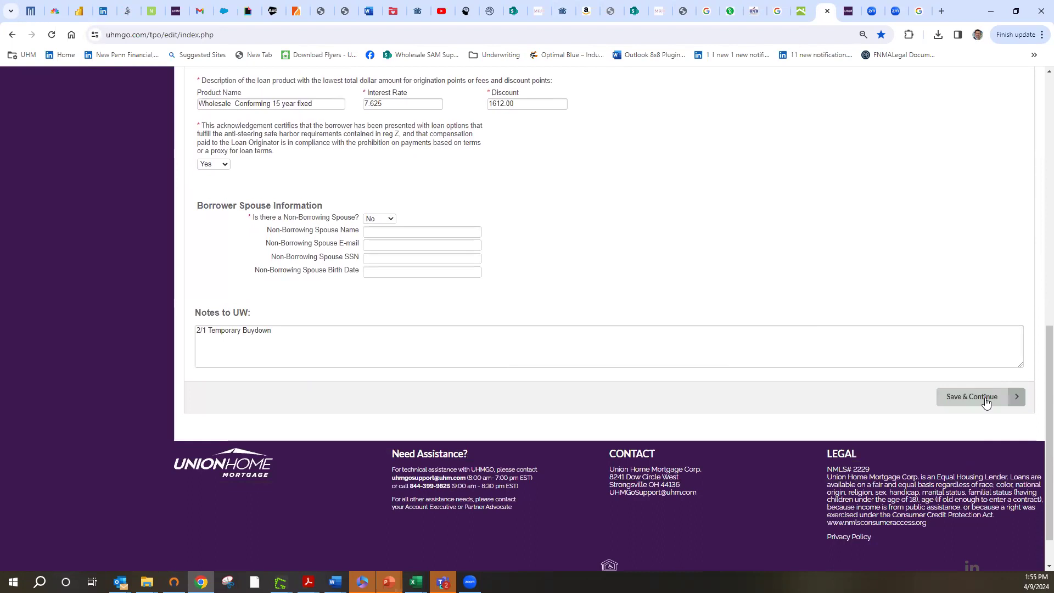
{"action": "left_click", "coordinate": [962, 397]}
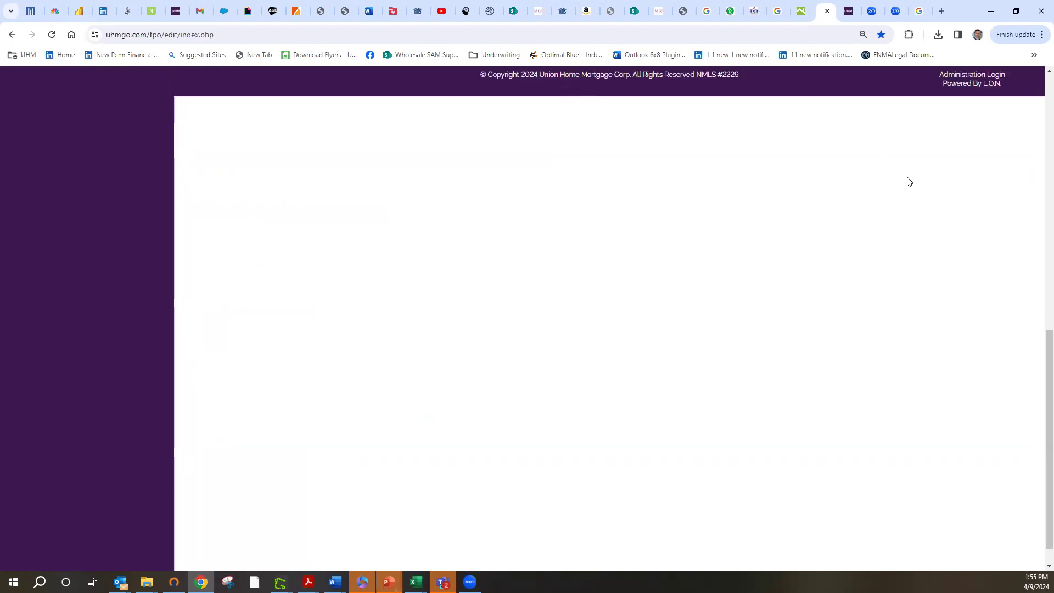
{"action": "scroll", "coordinate": [491, 182], "scroll_direction": "up", "scroll_amount": 6}
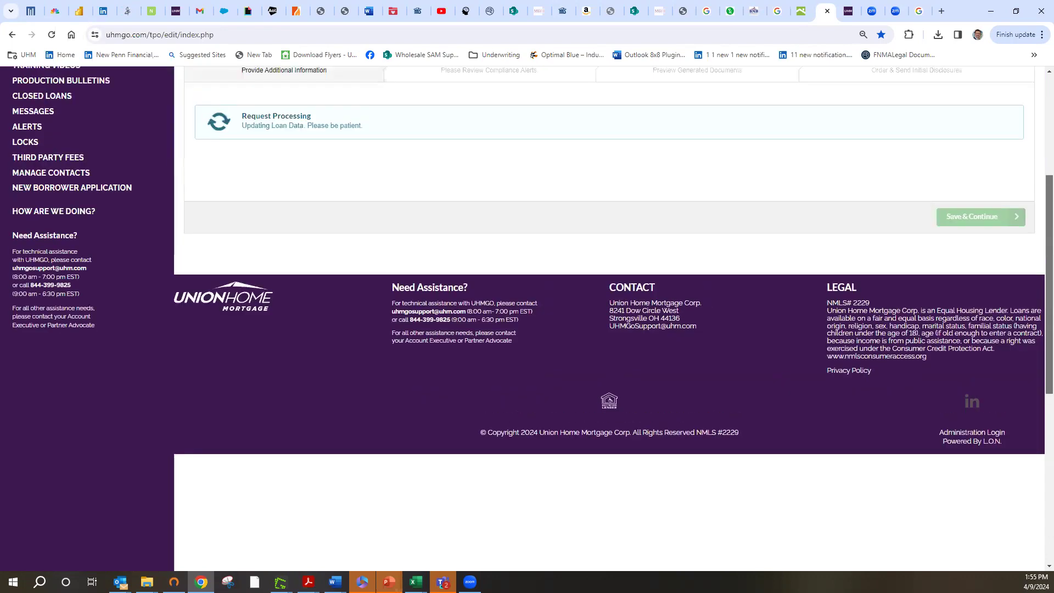
{"action": "scroll", "coordinate": [478, 165], "scroll_direction": "up", "scroll_amount": 4}
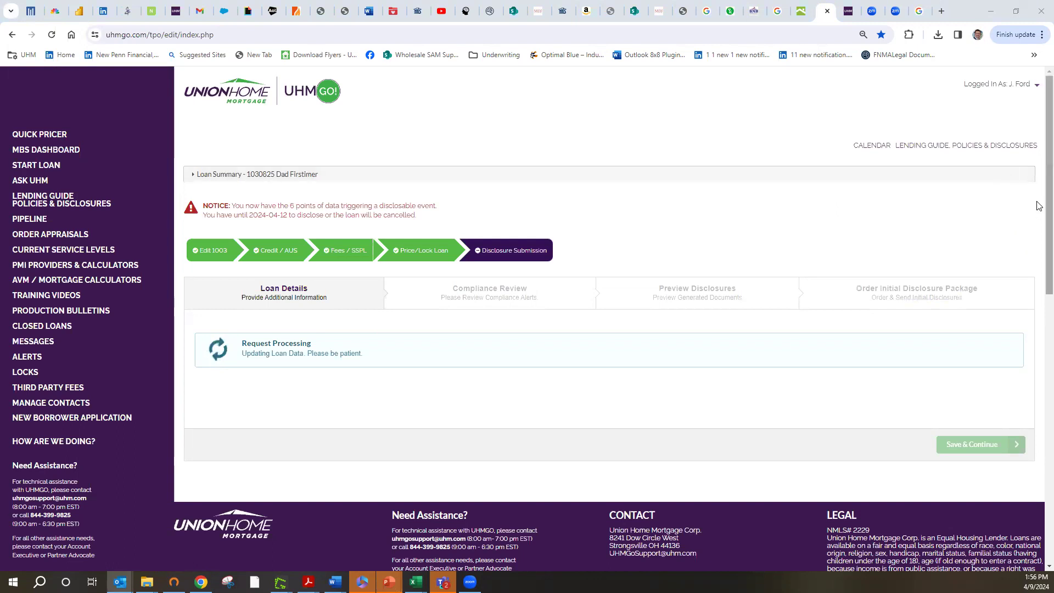
{"action": "scroll", "coordinate": [1038, 206], "scroll_direction": "down", "scroll_amount": 2}
{"action": "scroll", "coordinate": [1038, 206], "scroll_direction": "up", "scroll_amount": 2}
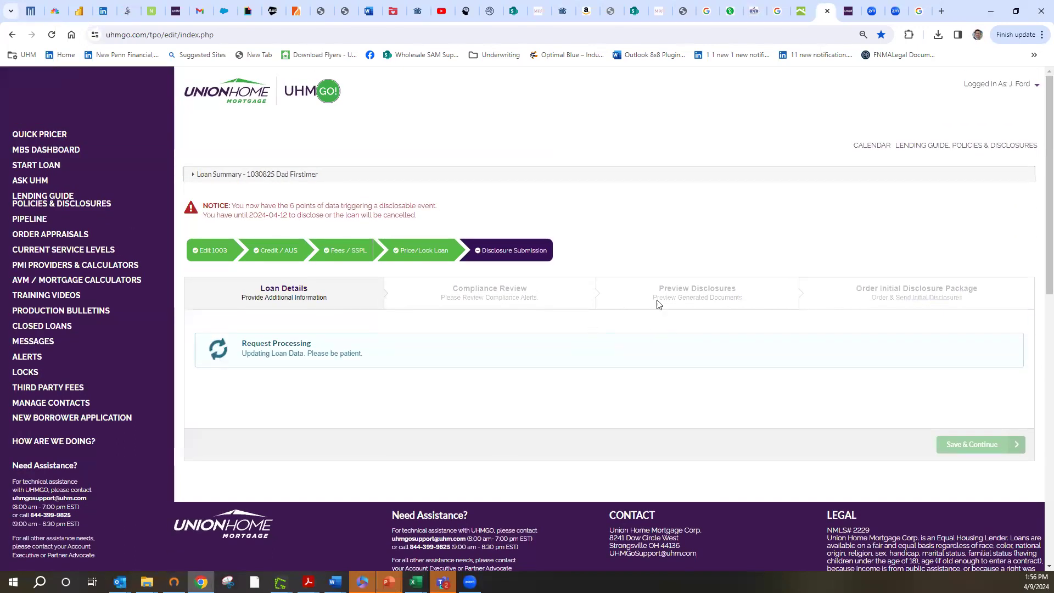
{"action": "scroll", "coordinate": [1039, 231], "scroll_direction": "down", "scroll_amount": 1}
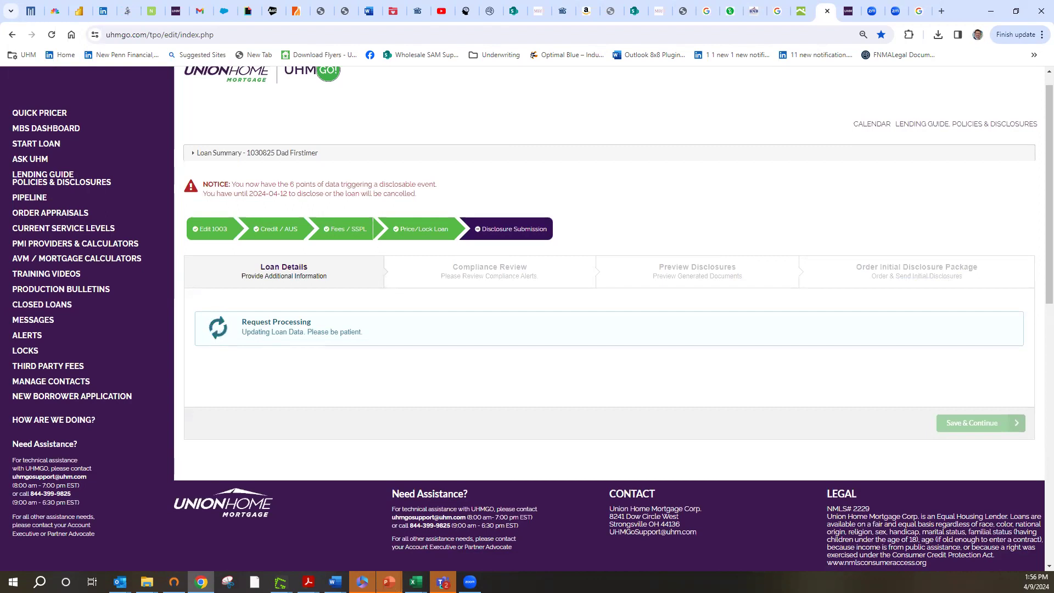
{"action": "key", "text": "alt+Tab"}
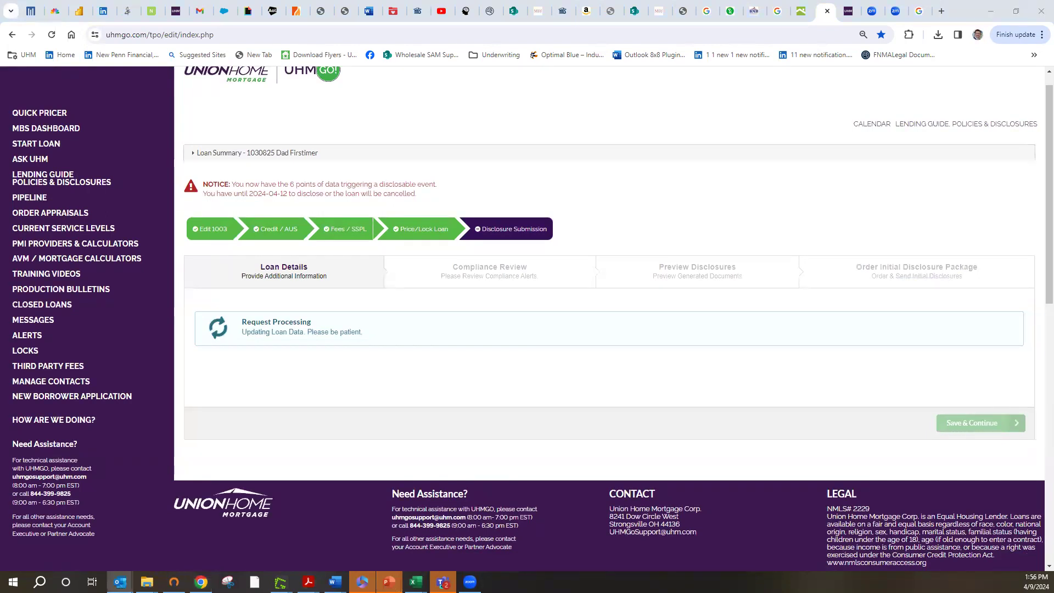
{"action": "left_click", "coordinate": [1022, 177]}
Review the critical, warning and information audits in the Compliance Review, and continue to Preview Disclosures
{"action": "scroll", "coordinate": [1037, 219], "scroll_direction": "down", "scroll_amount": 2}
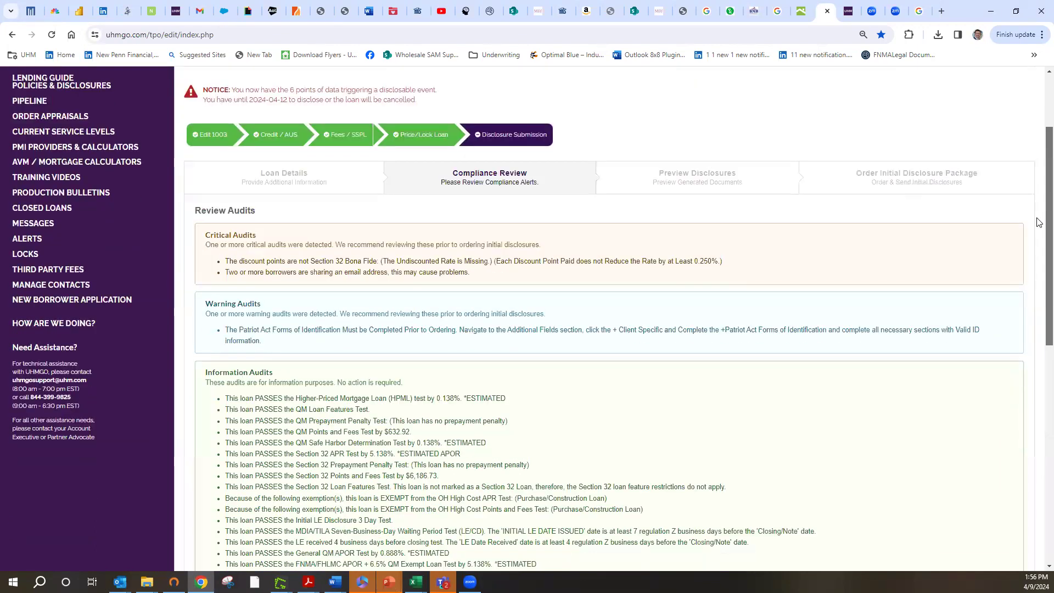
{"action": "scroll", "coordinate": [1038, 222], "scroll_direction": "down", "scroll_amount": 1}
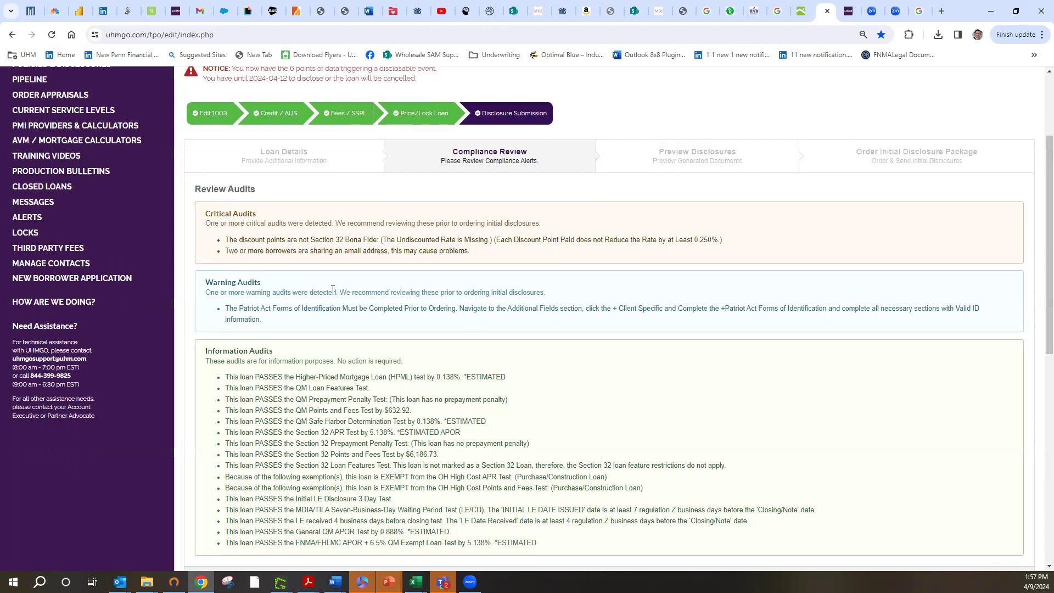
{"action": "scroll", "coordinate": [1038, 226], "scroll_direction": "down", "scroll_amount": 1}
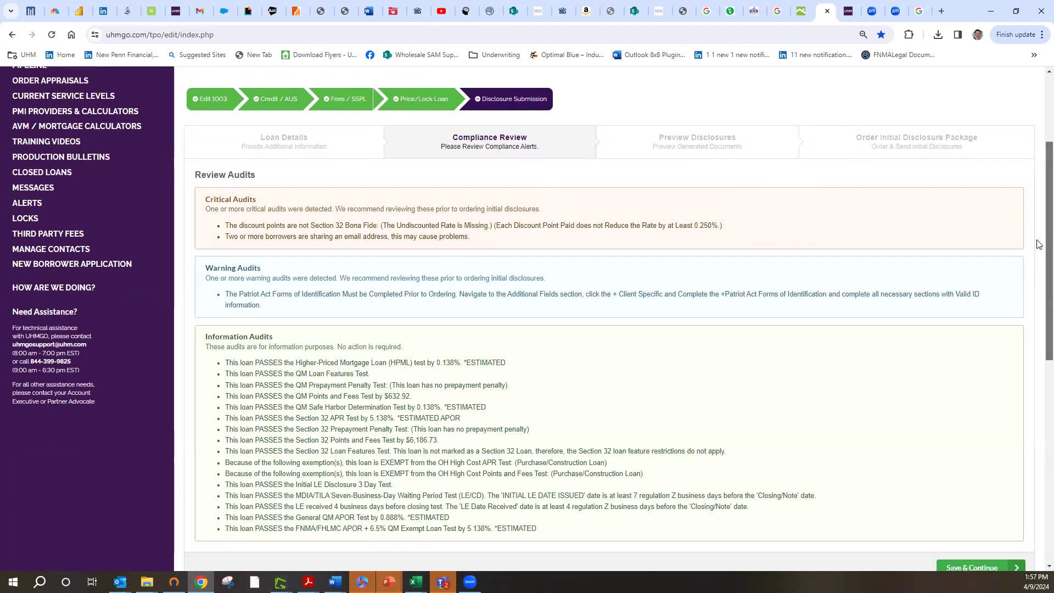
{"action": "scroll", "coordinate": [1041, 246], "scroll_direction": "down", "scroll_amount": 5}
{"action": "left_click", "coordinate": [983, 317]}
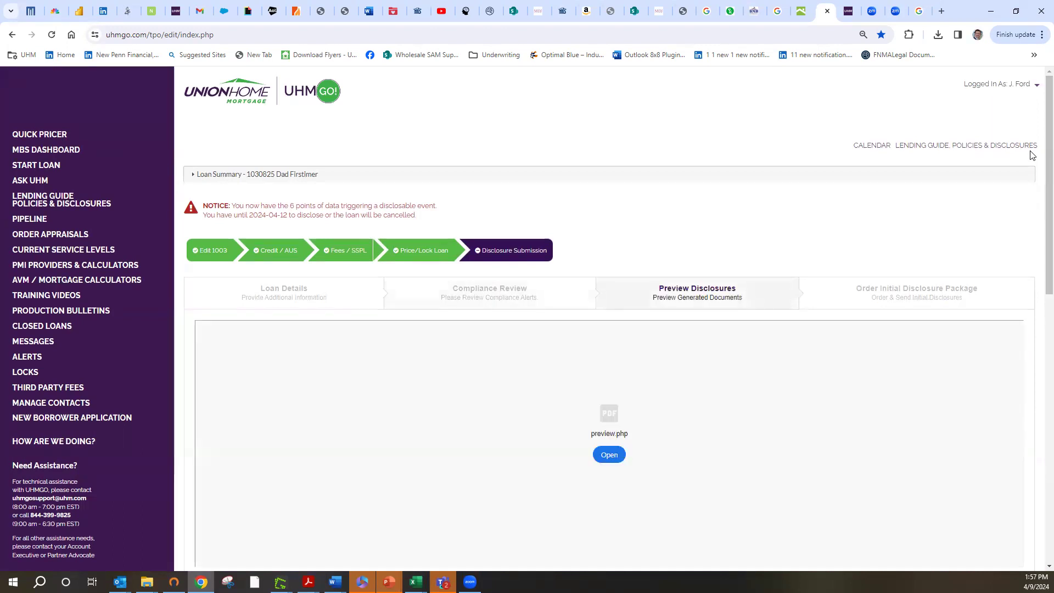
Generate the disclosure preview PDF and try to view the downloaded preview (8).pdf
{"action": "left_click", "coordinate": [613, 458]}
{"action": "scroll", "coordinate": [1038, 258], "scroll_direction": "down", "scroll_amount": 1}
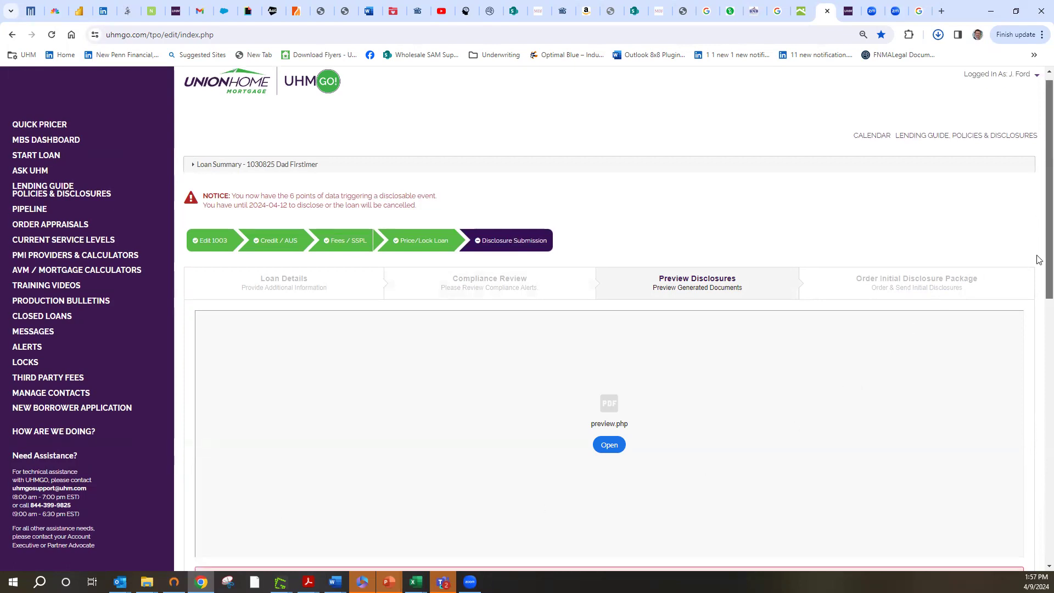
{"action": "scroll", "coordinate": [1038, 258], "scroll_direction": "down", "scroll_amount": 2}
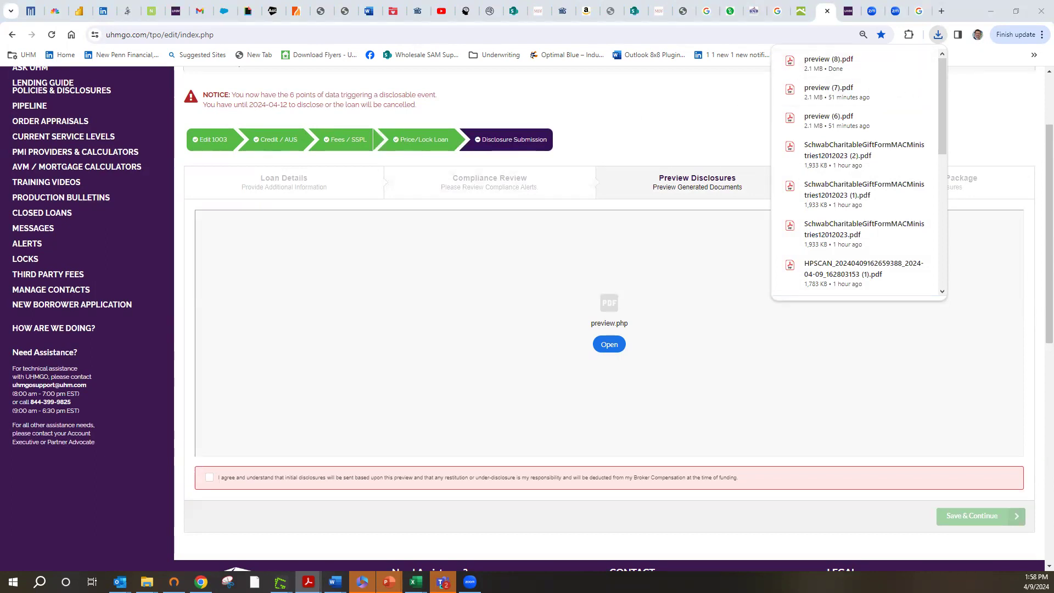
{"action": "left_click", "coordinate": [823, 64]}
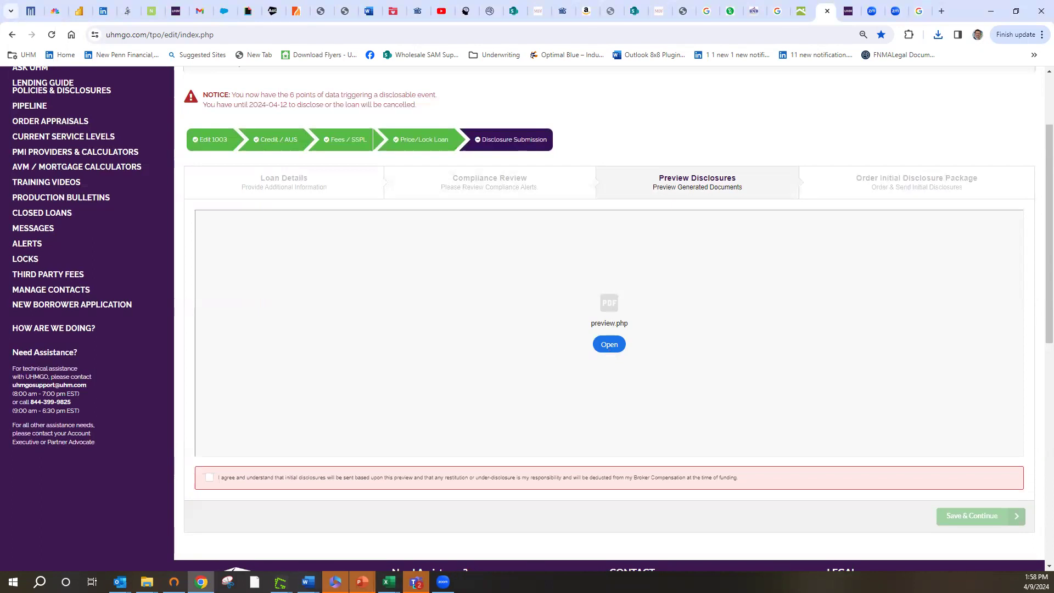
Download the disclosure preview again and open preview (9).pdf in Adobe Acrobat
{"action": "left_click", "coordinate": [609, 344]}
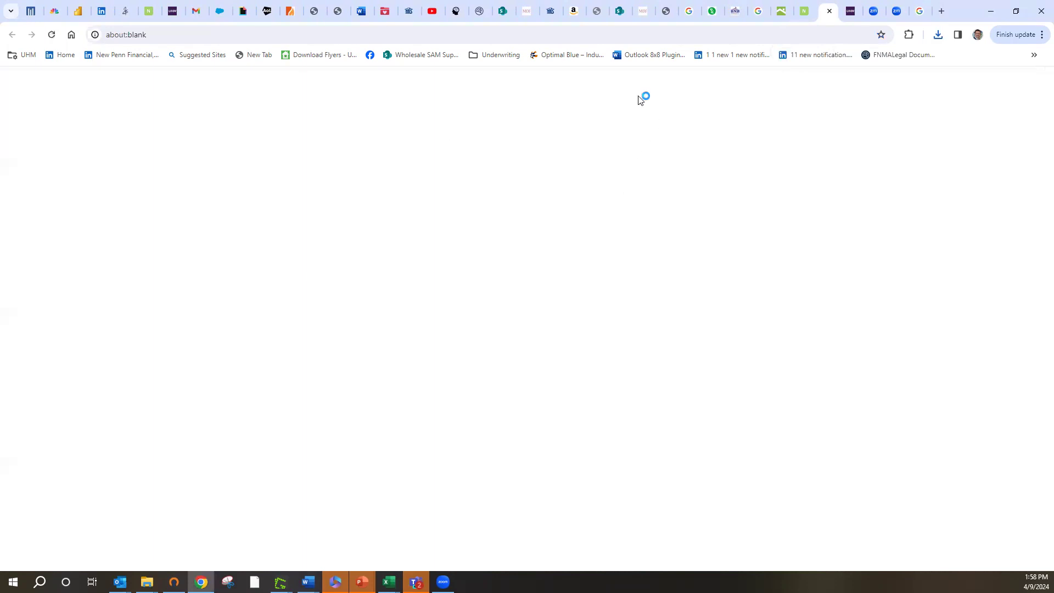
{"action": "left_click", "coordinate": [939, 34]}
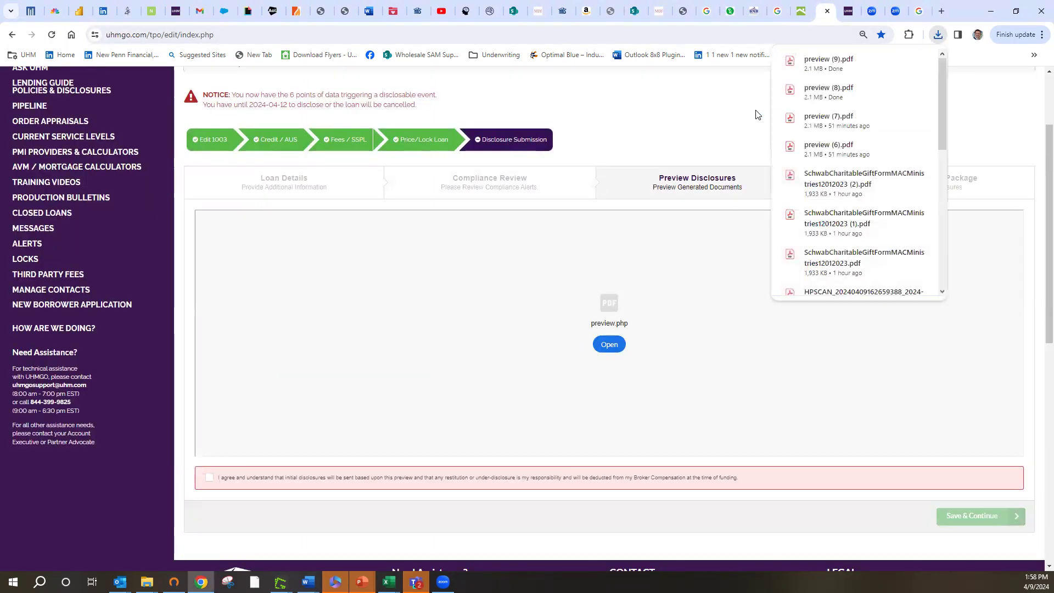
{"action": "left_click", "coordinate": [805, 68]}
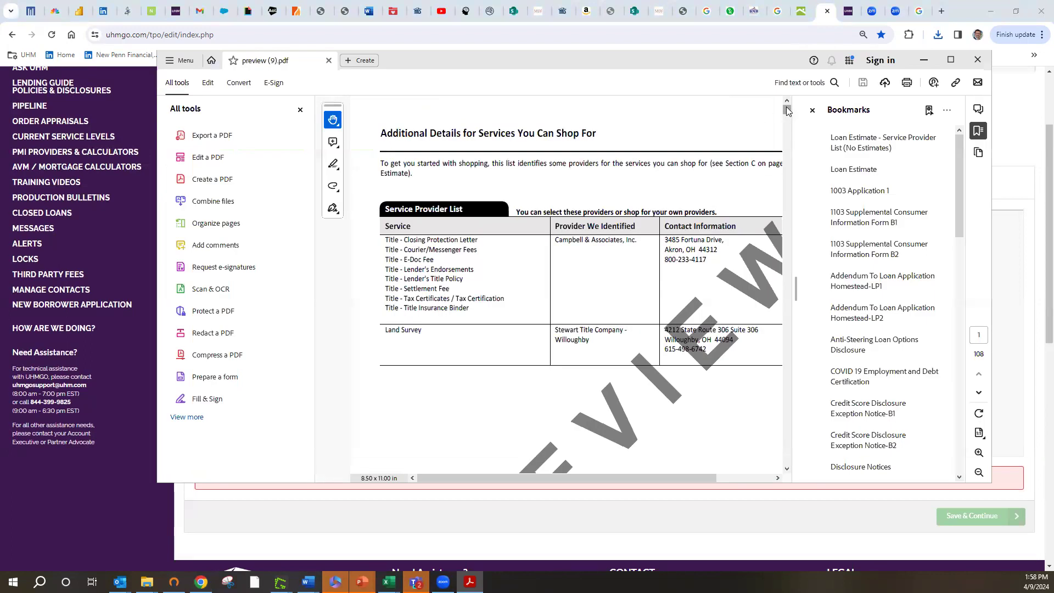
Enlarge the disclosure preview PDF to full screen and review the Service Provider List and the first page of the Loan Estimate
{"action": "mouse_move", "coordinate": [786, 116]}
{"action": "left_mouse_down"}
{"action": "mouse_move", "coordinate": [790, 137]}
{"action": "mouse_move", "coordinate": [790, 100]}
{"action": "left_mouse_up"}
{"action": "left_click", "coordinate": [787, 469]}
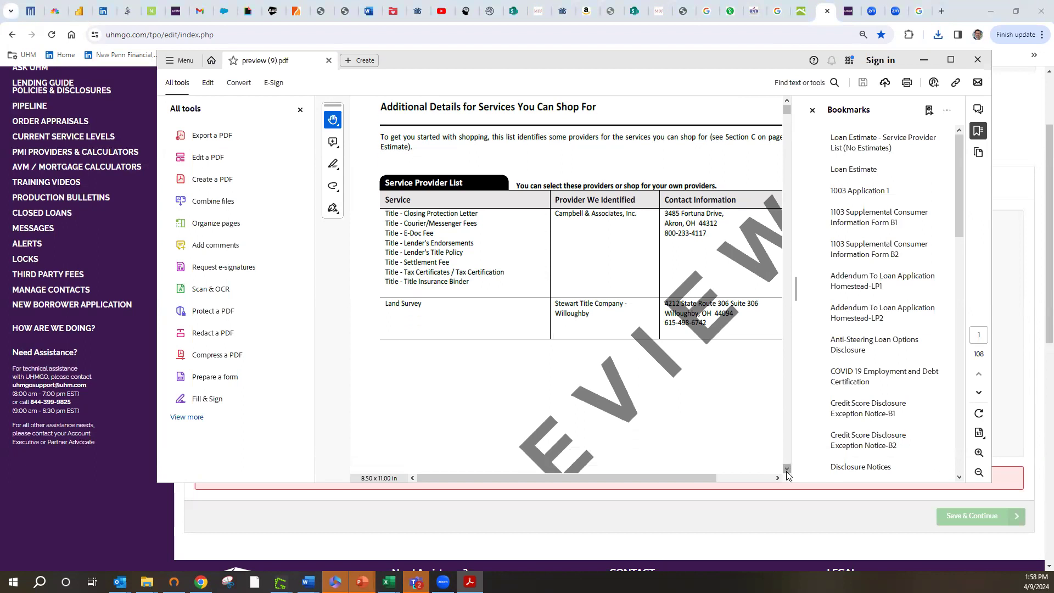
{"action": "scroll", "coordinate": [787, 472], "scroll_direction": "down", "scroll_amount": 8}
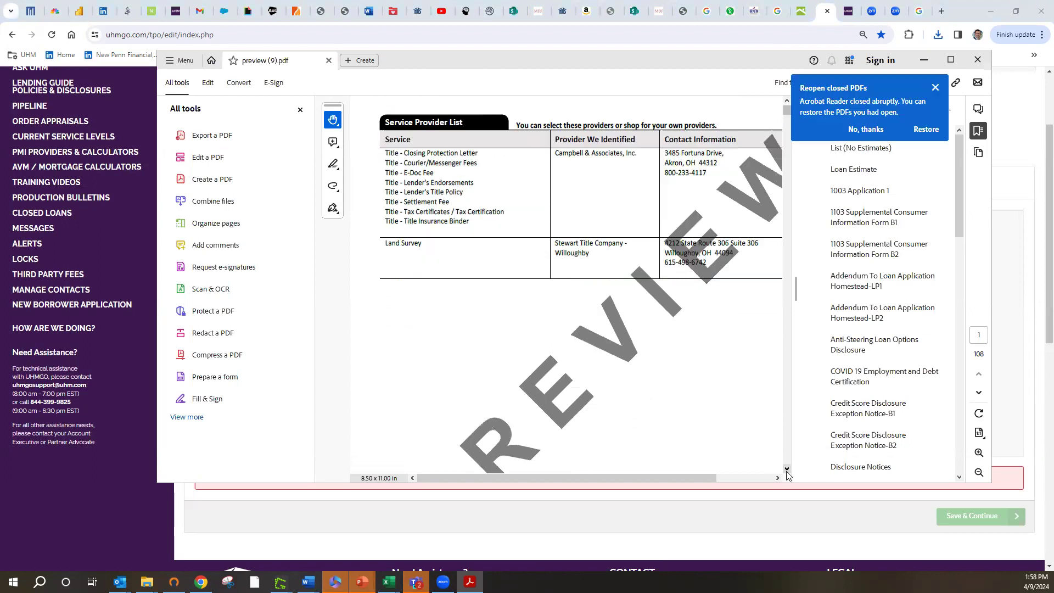
{"action": "left_click", "coordinate": [949, 58]}
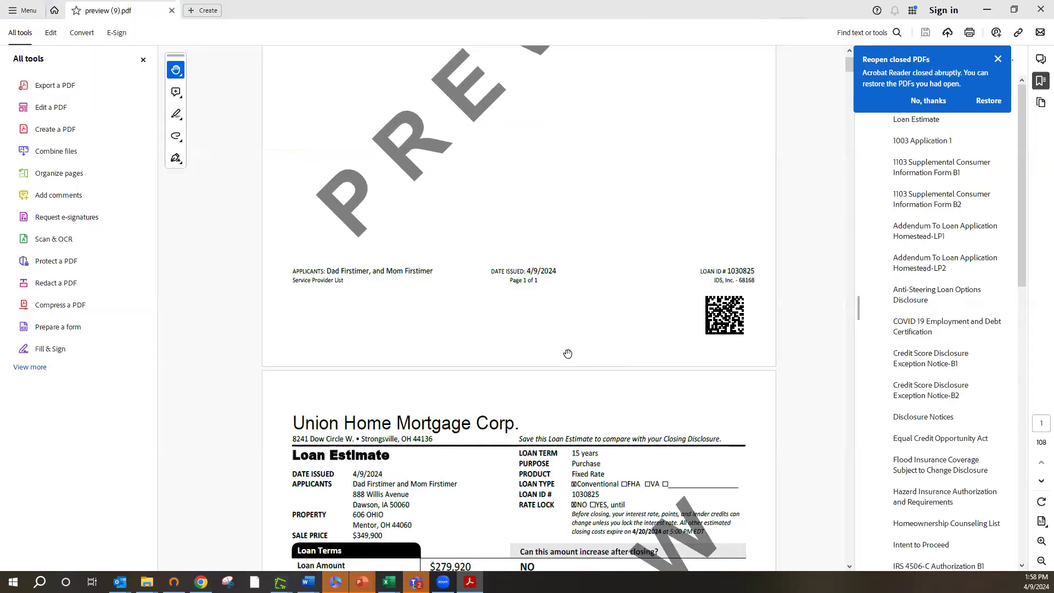
{"action": "scroll", "coordinate": [568, 354], "scroll_direction": "down", "scroll_amount": 10}
{"action": "scroll", "coordinate": [568, 353], "scroll_direction": "up", "scroll_amount": 7}
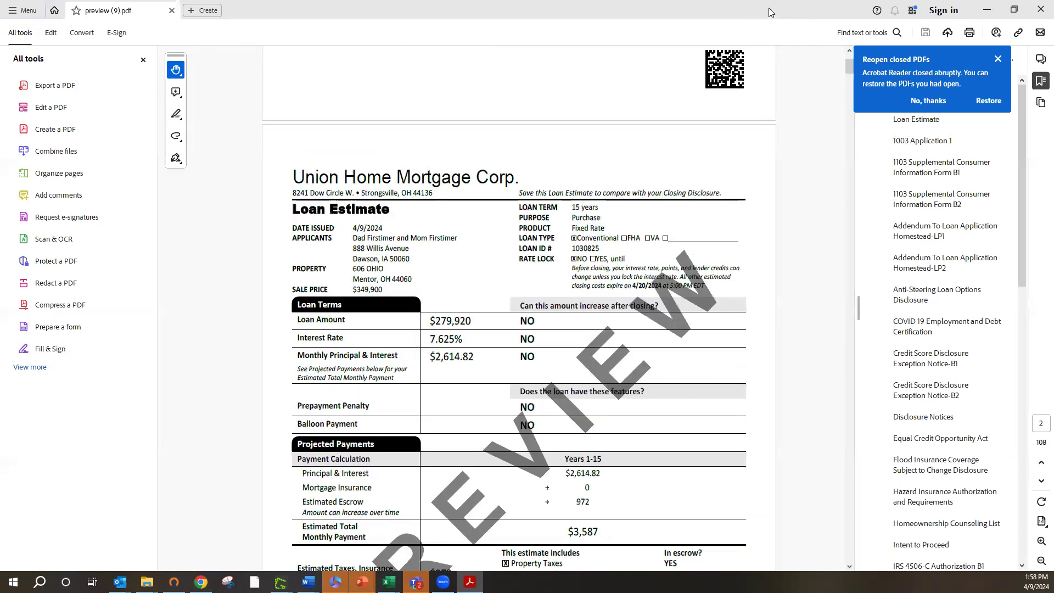
Return to the UHMGO portal in Chrome, agree to the initial disclosures acknowledgment, and save and continue past Preview Disclosures
{"action": "left_click", "coordinate": [987, 9]}
{"action": "left_click", "coordinate": [209, 477]}
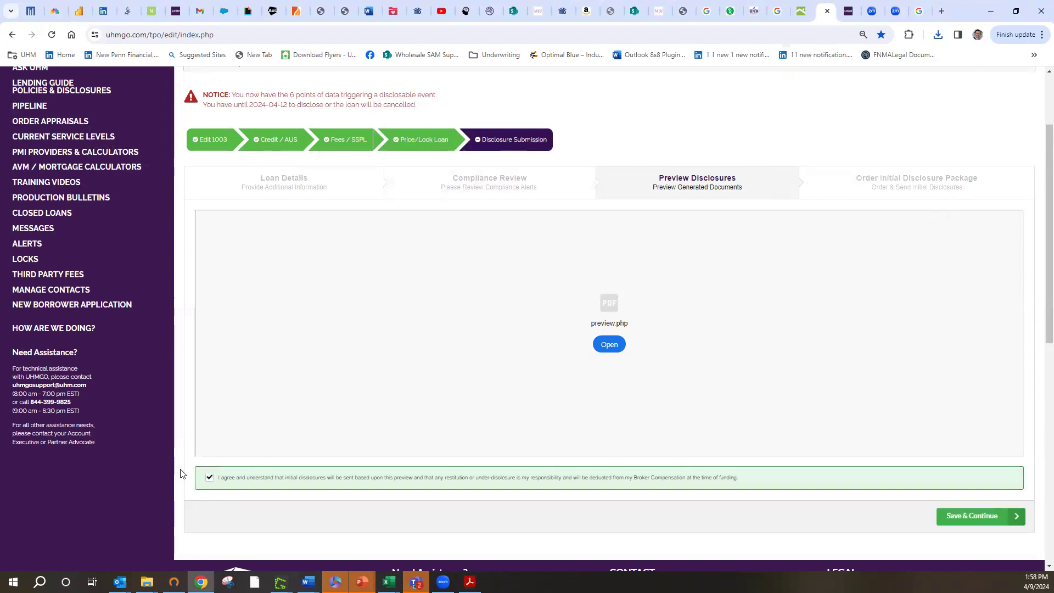
{"action": "left_click", "coordinate": [974, 519]}
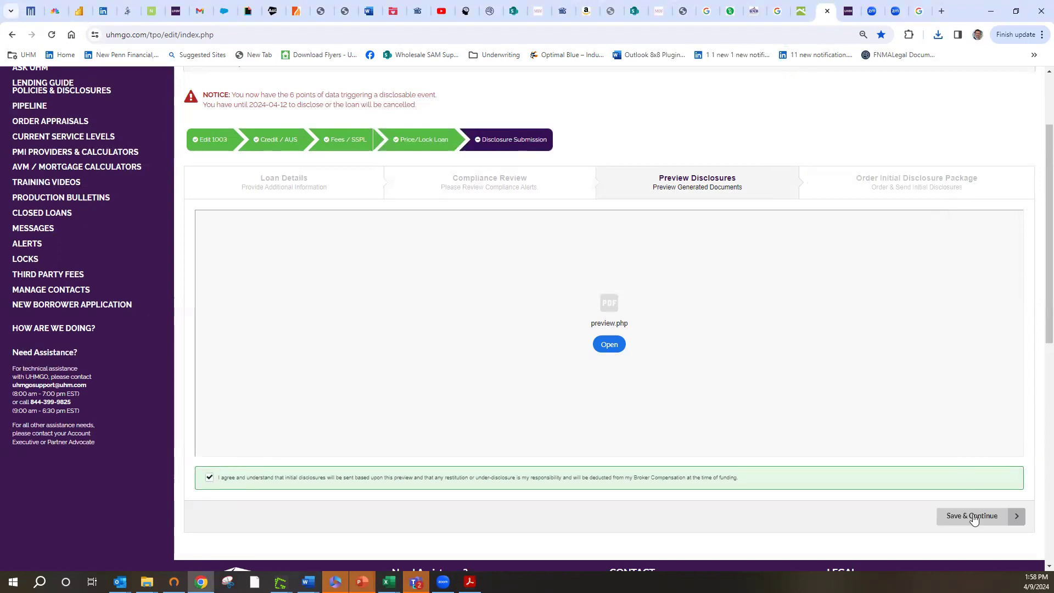